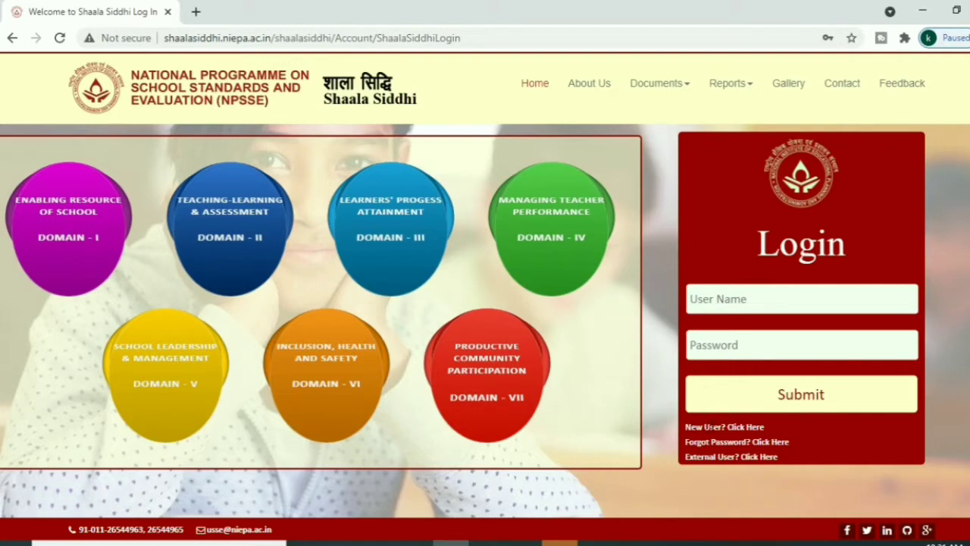
# Step: Open the forgot-password page and review its With PIN(OTP), Get PIN(OTP) and Forgot PIN(OTP) forms
pyautogui.click(744, 429)
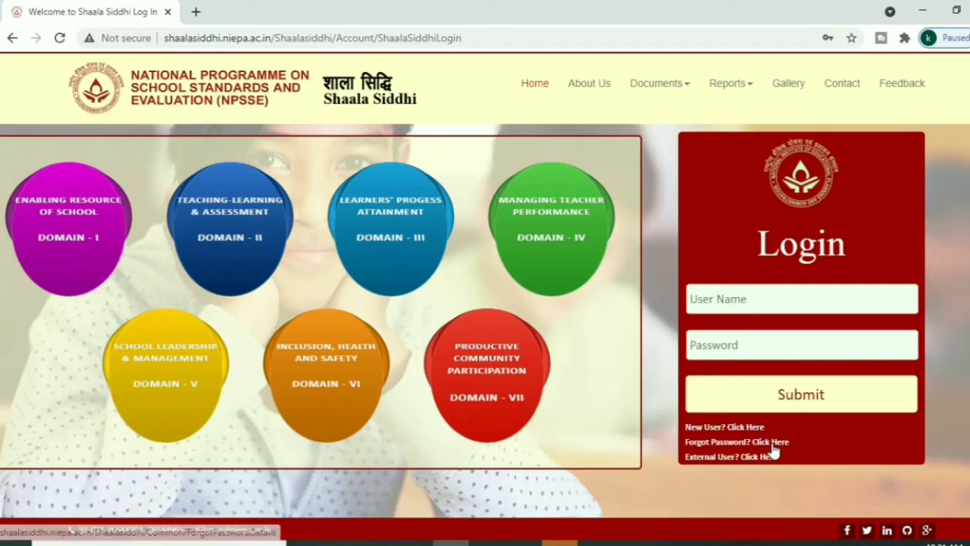
pyautogui.click(773, 446)
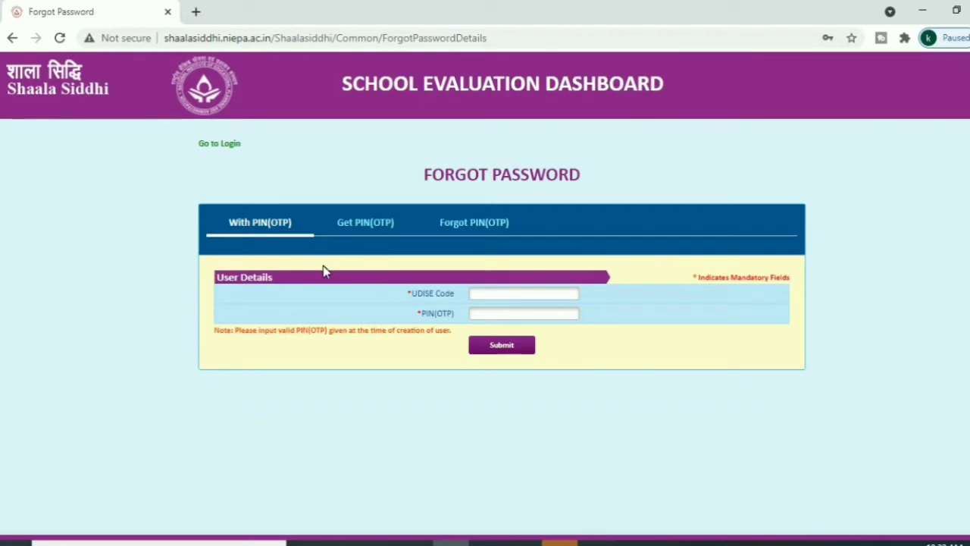
pyautogui.click(360, 232)
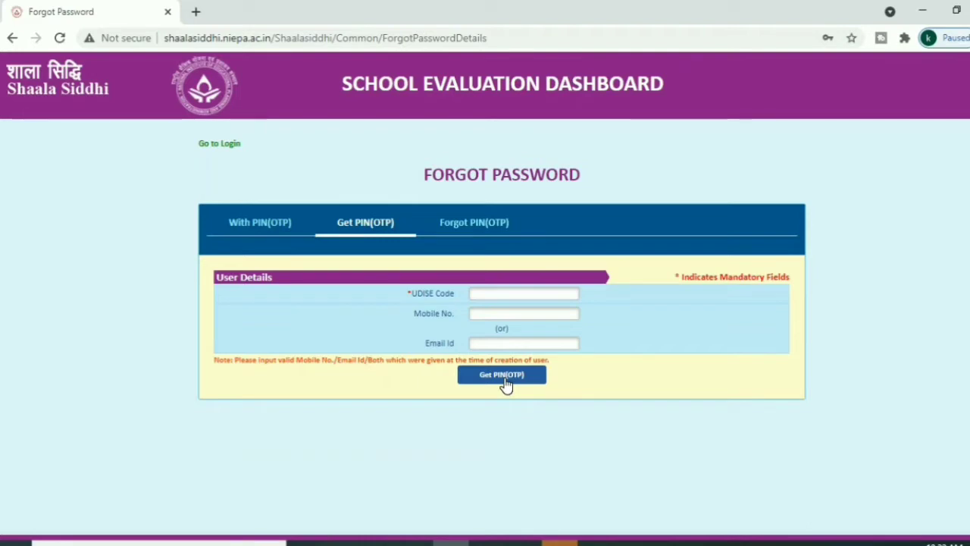
pyautogui.click(473, 235)
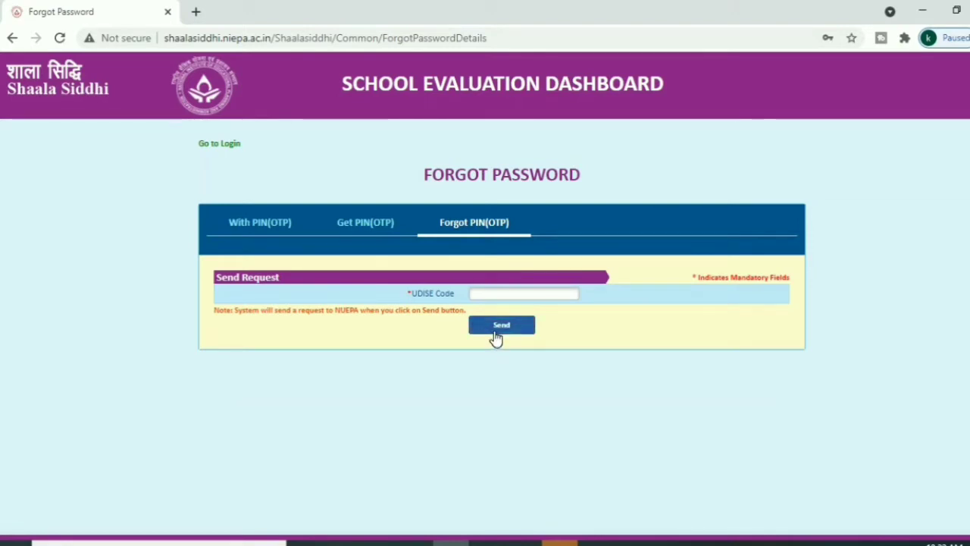
pyautogui.click(267, 233)
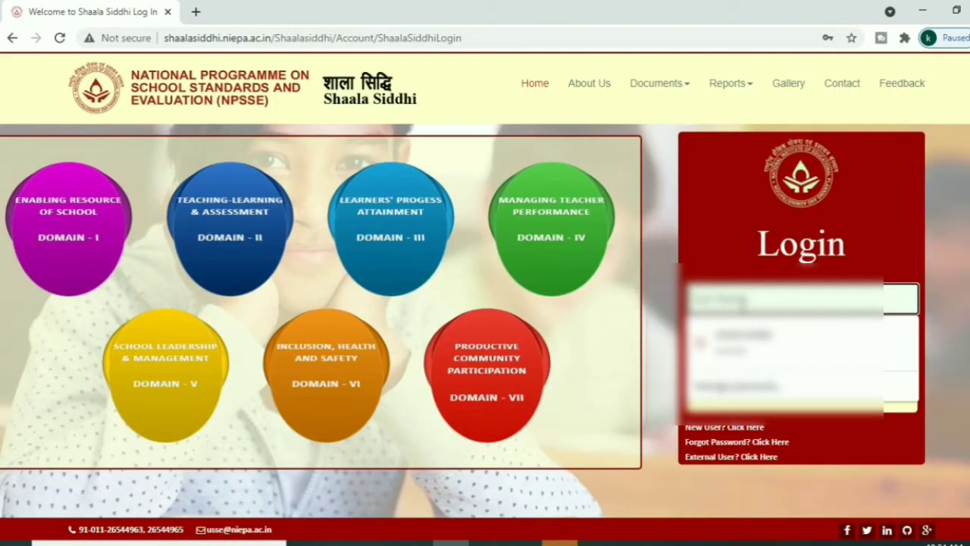
# Step: Log in to the school account with the saved user name and password
pyautogui.click(746, 344)
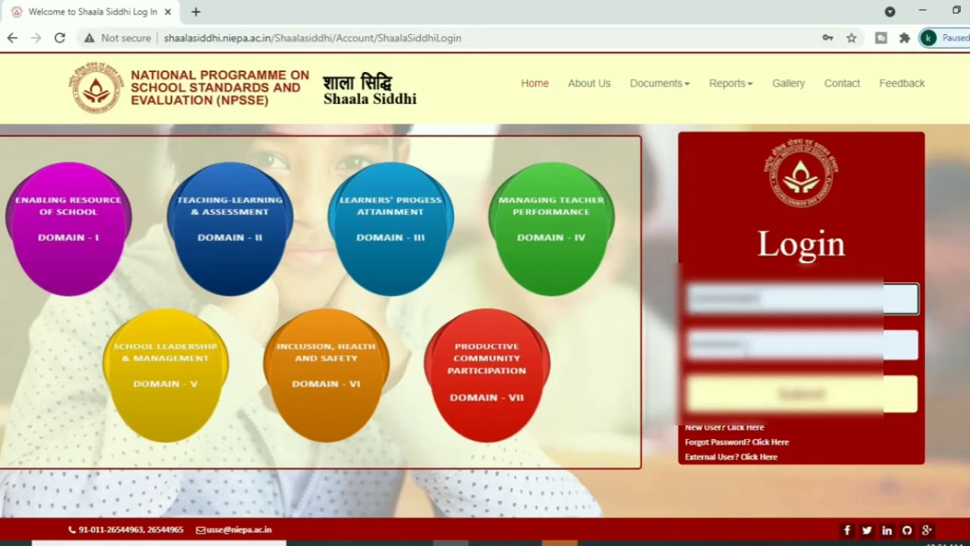
pyautogui.click(815, 408)
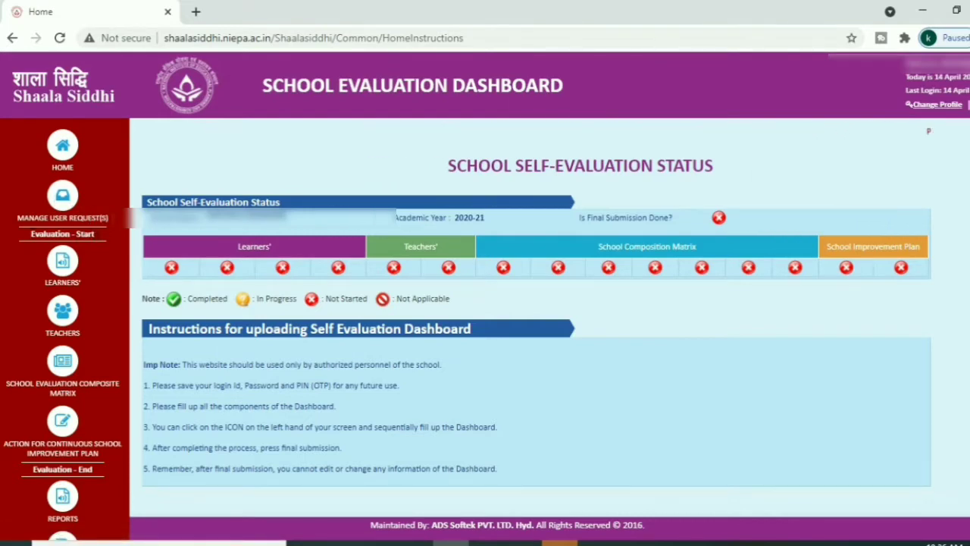
# Step: Open Learners' Profile & Learning Outcomes and set the demographic numbers to SC 0, ST 34, OBC 26, General 0 and Minority 0
pyautogui.moveTo(64, 264)
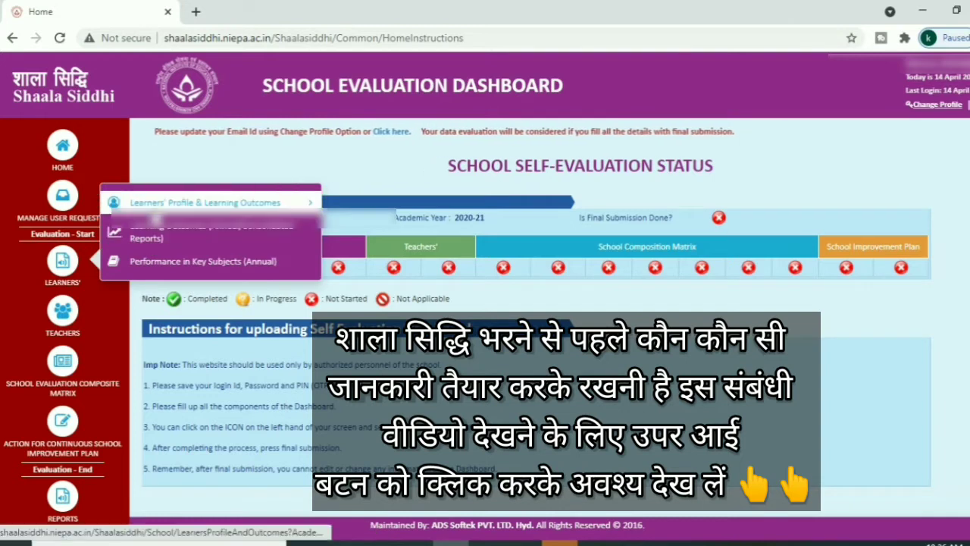
pyautogui.click(163, 203)
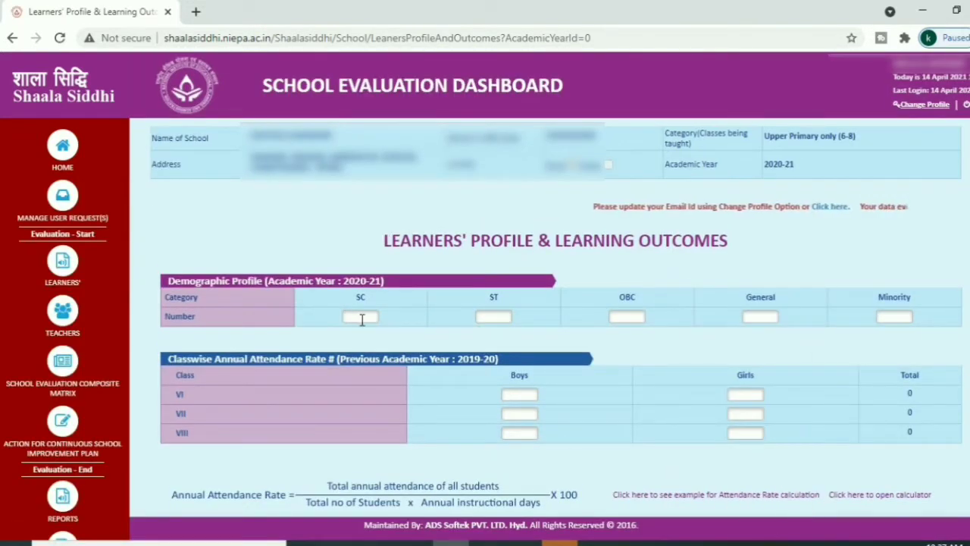
pyautogui.click(360, 318)
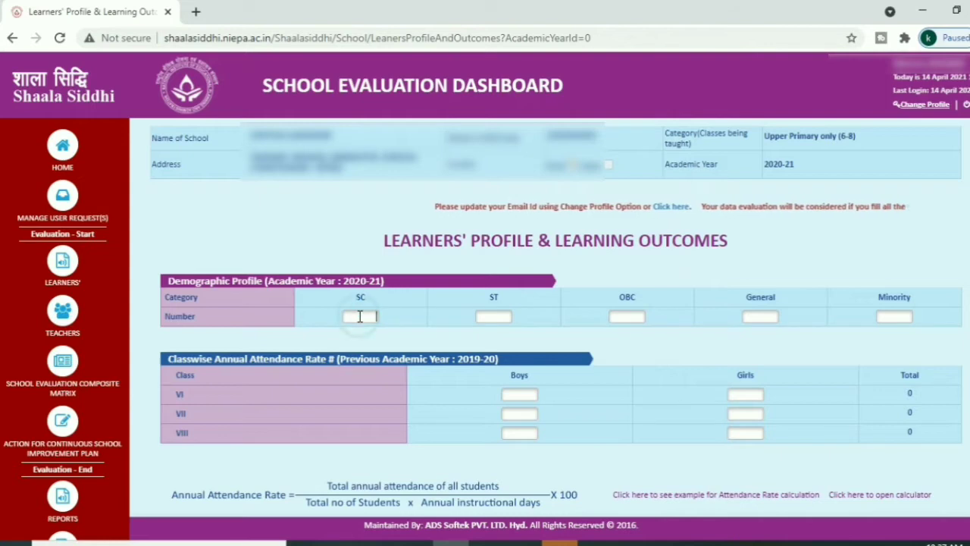
pyautogui.write('0')
pyautogui.press('Tab')
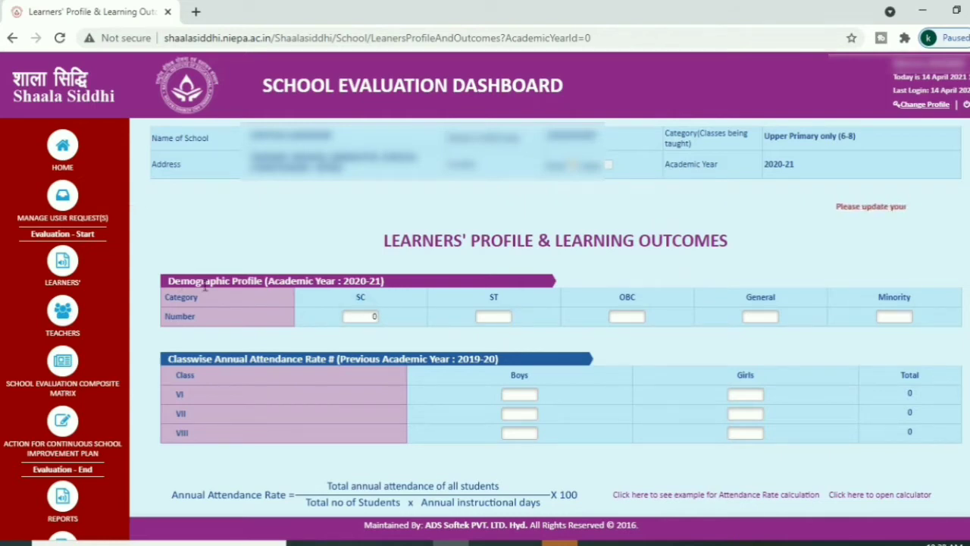
pyautogui.write('34')
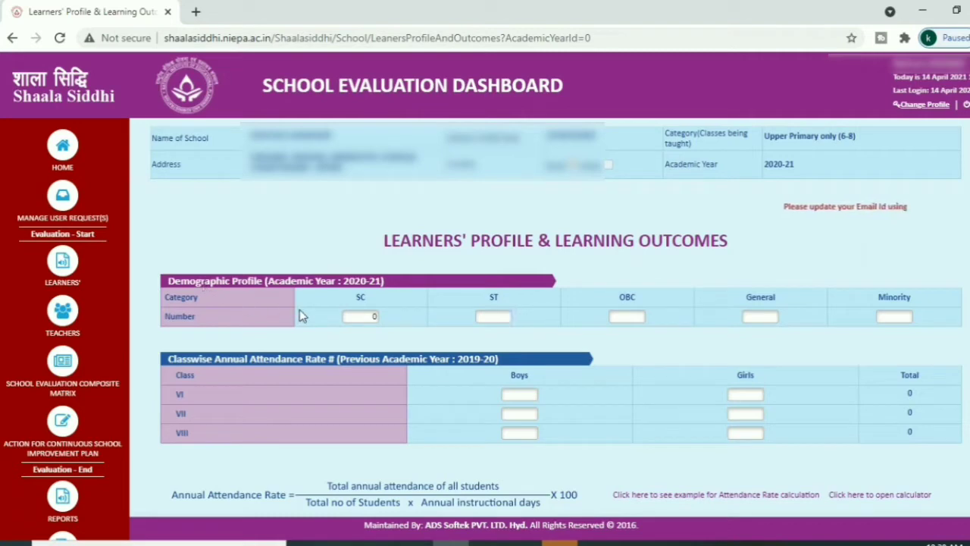
pyautogui.press('Tab')
pyautogui.write('26')
pyautogui.press('Tab')
pyautogui.write('0')
pyautogui.press('Tab')
pyautogui.write('0')
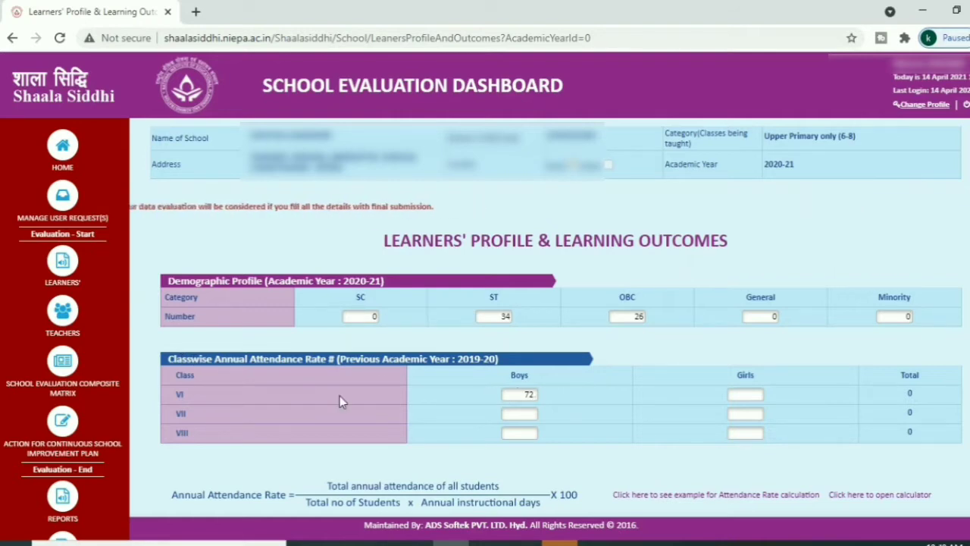
# Step: Enter boys' and girls' attendance rates: class VI 72.60 and 87.50, class VII 79.25 and 71.35, class VIII 60.85 and 61.22
pyautogui.write('.60')
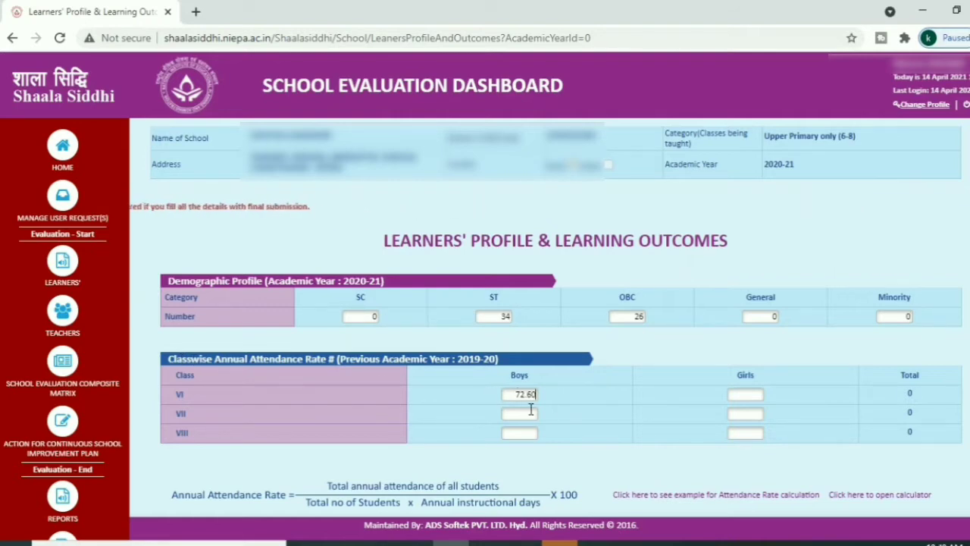
pyautogui.press('Tab')
pyautogui.write('87.50')
pyautogui.press('Tab')
pyautogui.write('79.25')
pyautogui.press('Tab')
pyautogui.write('71.35')
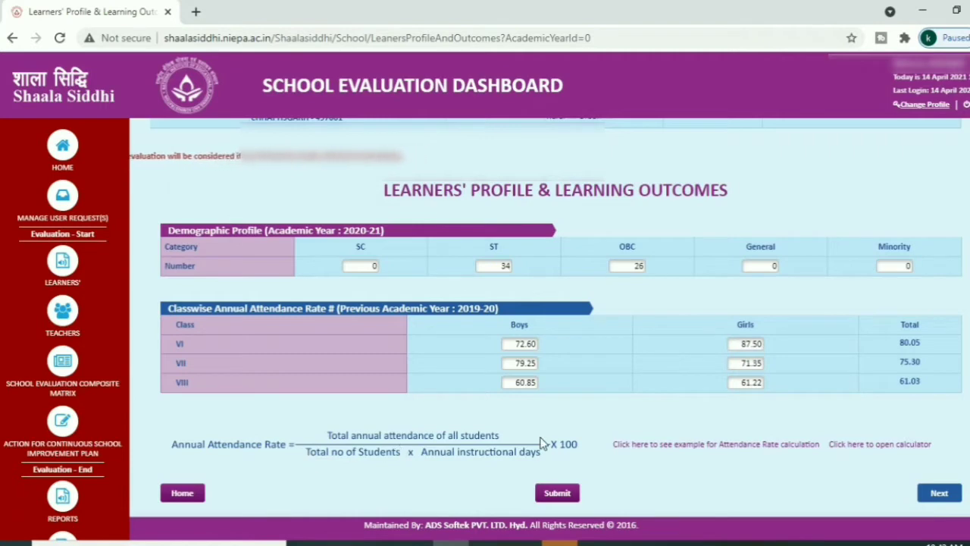
# Step: View the example for attendance rate calculation and submit the demographic profile and attendance details
pyautogui.click(666, 454)
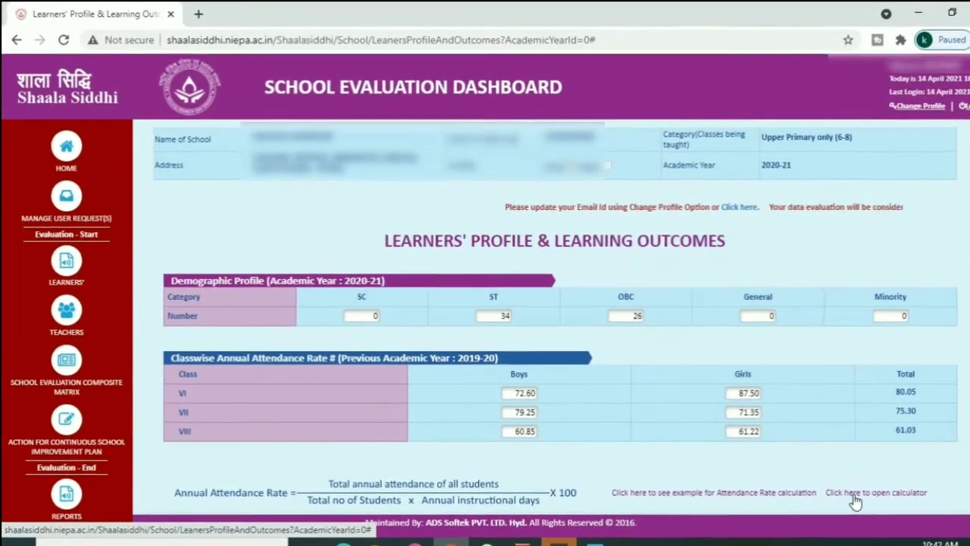
pyautogui.scroll(-1, 597, 246)
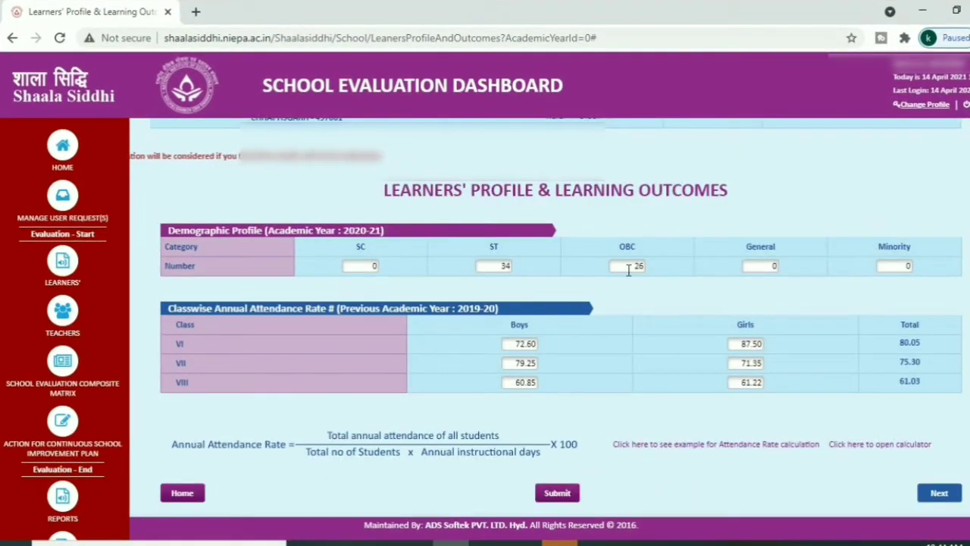
pyautogui.click(564, 501)
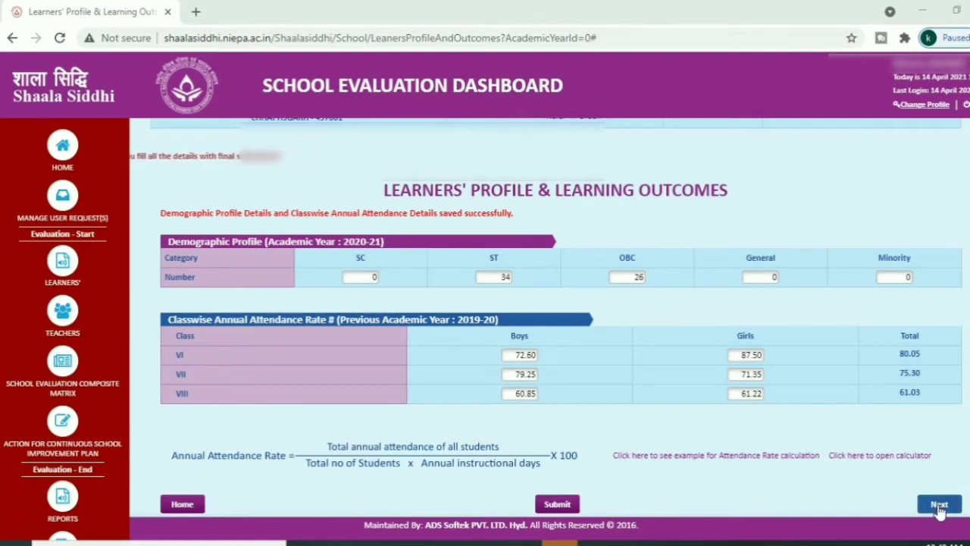
# Step: In Learning Outcomes, give class VI 6.25, 56.25 and 37.50 for ranges 61-70 through 81-90, complete the remaining cells and submit
pyautogui.moveTo(72, 290)
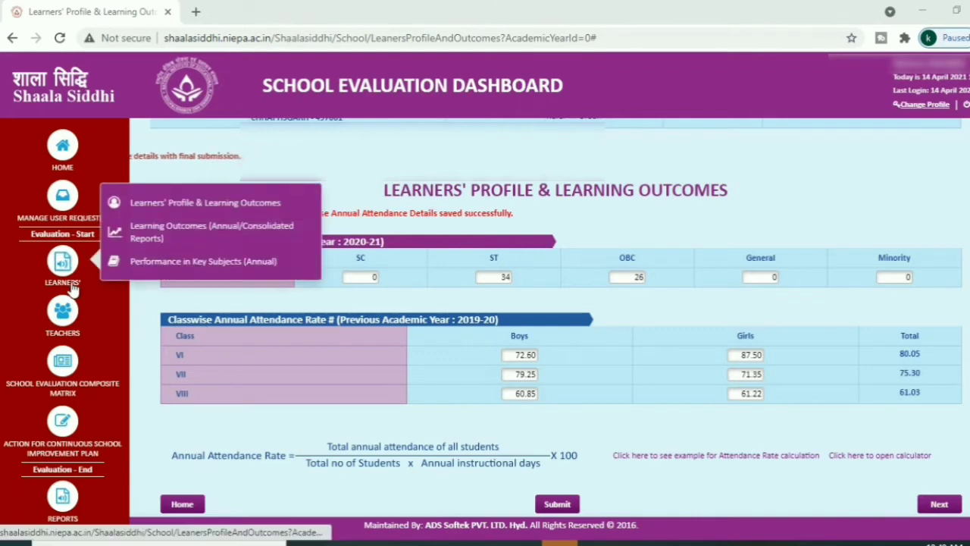
pyautogui.click(144, 244)
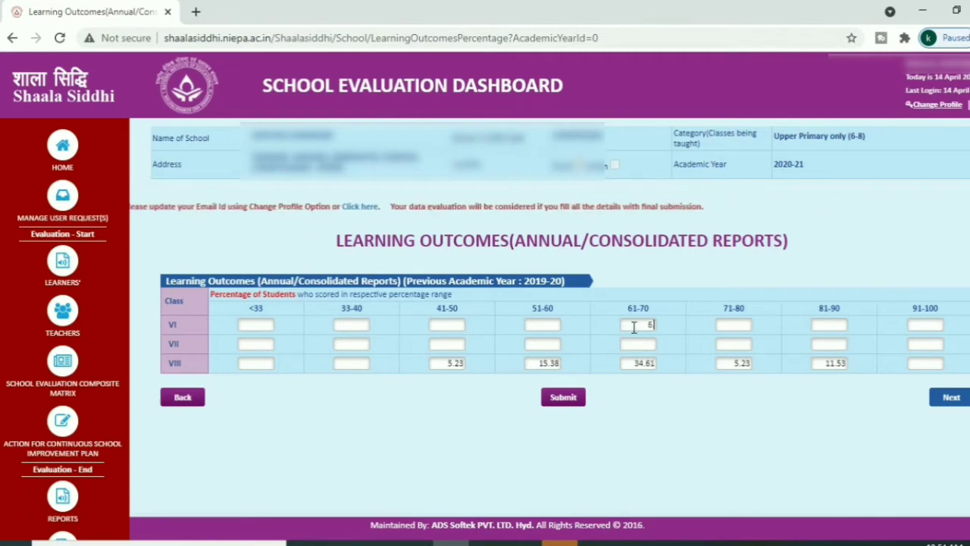
pyautogui.press('Tab')
pyautogui.write('56.25')
pyautogui.press('Tab')
pyautogui.write('56')
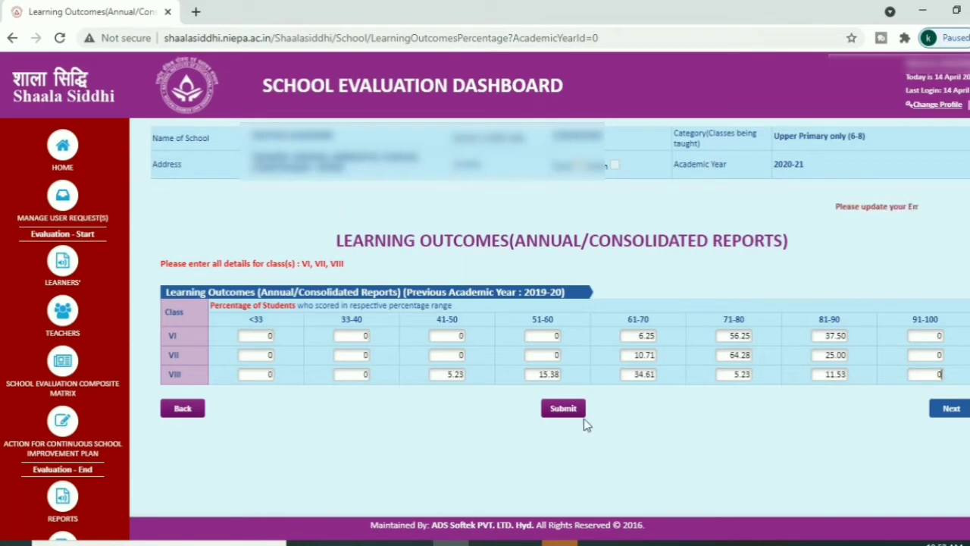
pyautogui.click(570, 421)
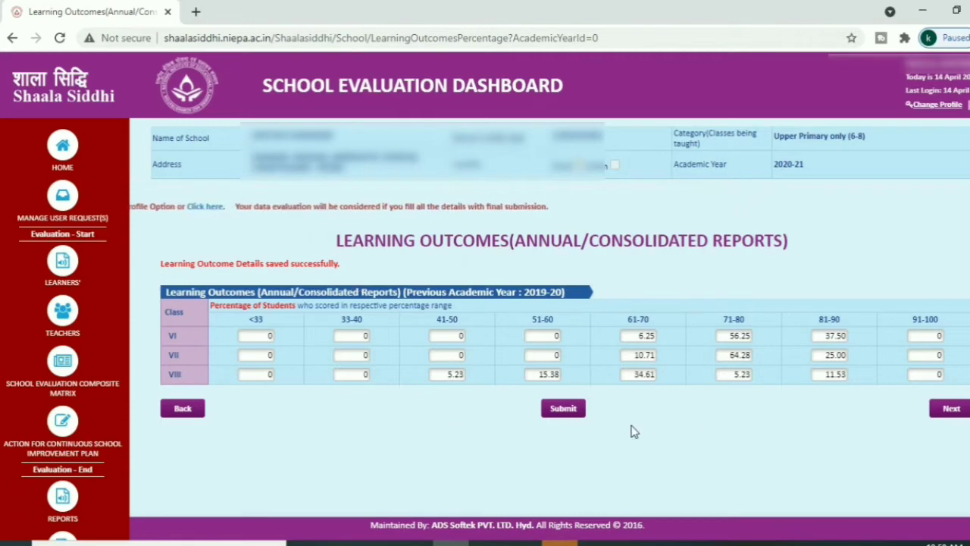
# Step: In Performance in Key Subjects, enter grade A-E percentages 15.38, 50.00, 34.61, 0, 0 for Language-I and 7.69, 57.69, 34.61, 0, 0 for Language-II
pyautogui.click(951, 410)
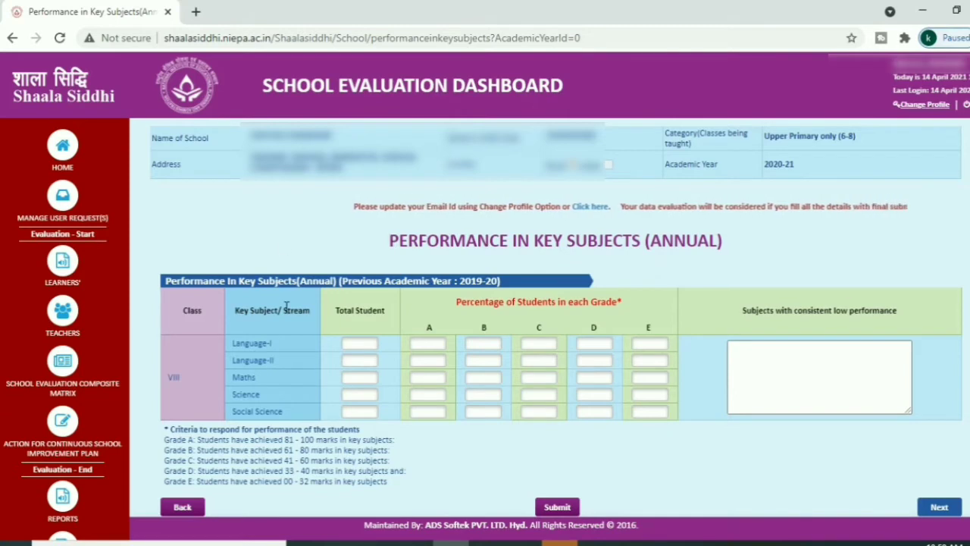
pyautogui.click(426, 343)
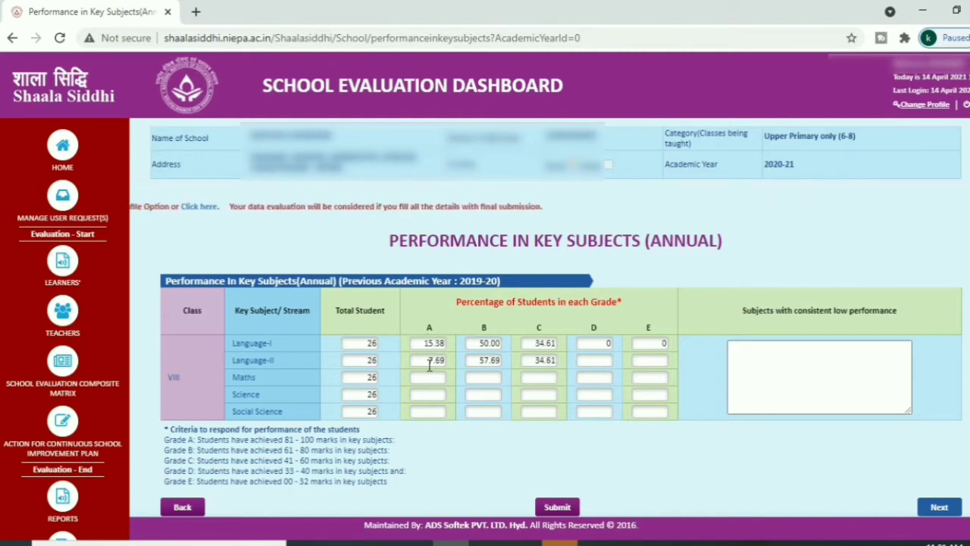
pyautogui.write('0\t0')
# Step: Enter the Maths percentages for grades A to E as 7.69, 57.69, 34.61, 0 and 0
pyautogui.click(430, 378)
pyautogui.write('7.69')
pyautogui.press('Tab')
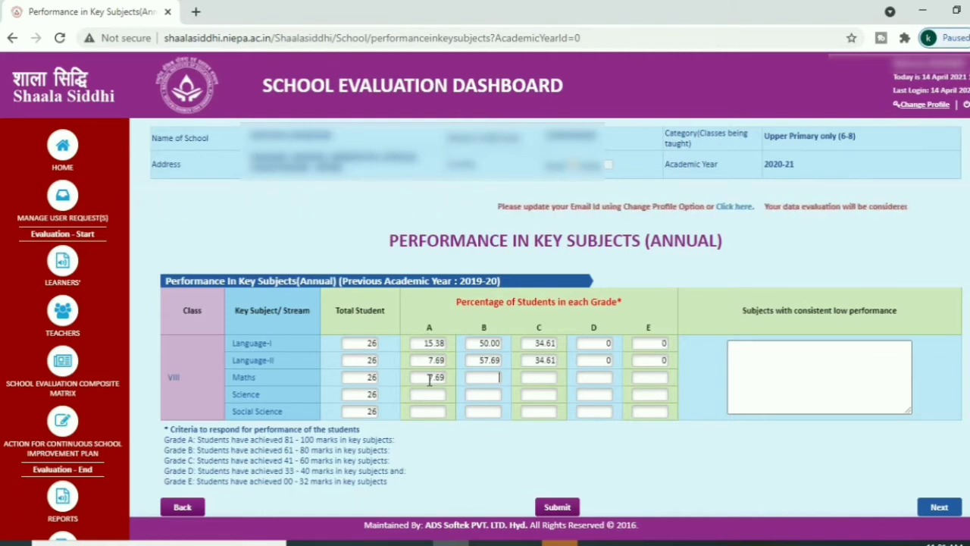
pyautogui.write('57.69')
pyautogui.press('Tab')
pyautogui.write('34.61\t0\t0')
# Step: Enter grade A-E percentages 15.38, 50.00, 34.61, 0, 0 for Science and 7.69, 61.53, 30.76, 0, 0 for Social Science, and submit
pyautogui.click(436, 393)
pyautogui.write('15.38\t50.00\t34.61\t0\t0')
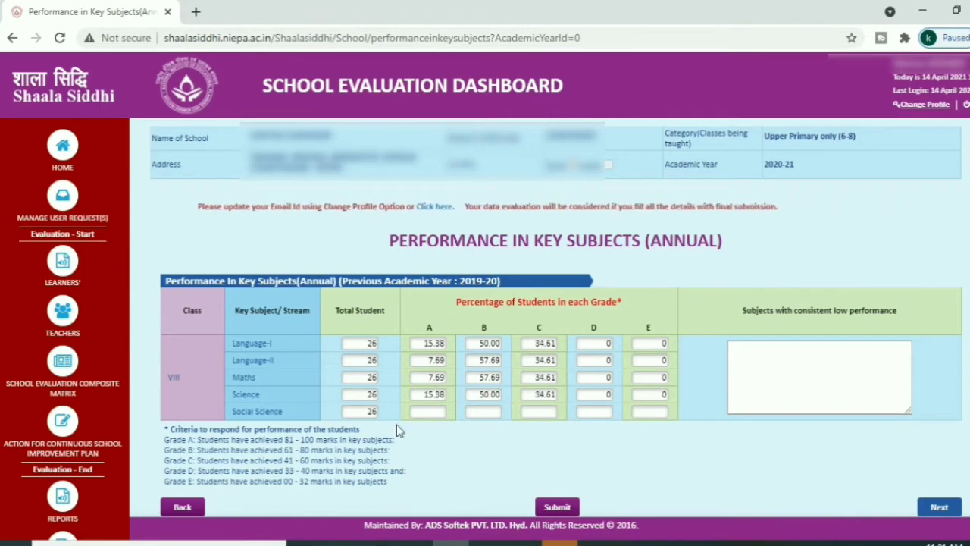
pyautogui.click(426, 411)
pyautogui.write('7.69\t61.53\t30.76\t0\t0')
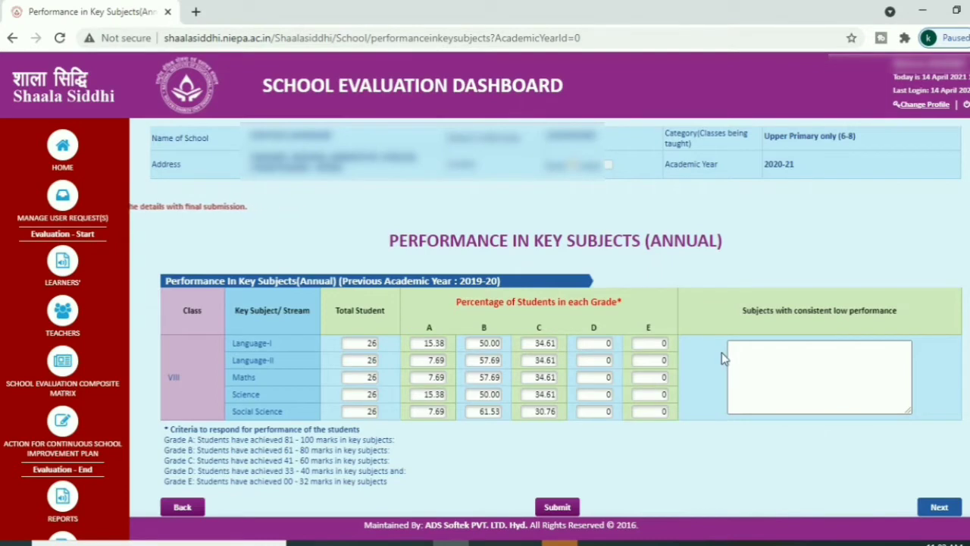
pyautogui.click(784, 353)
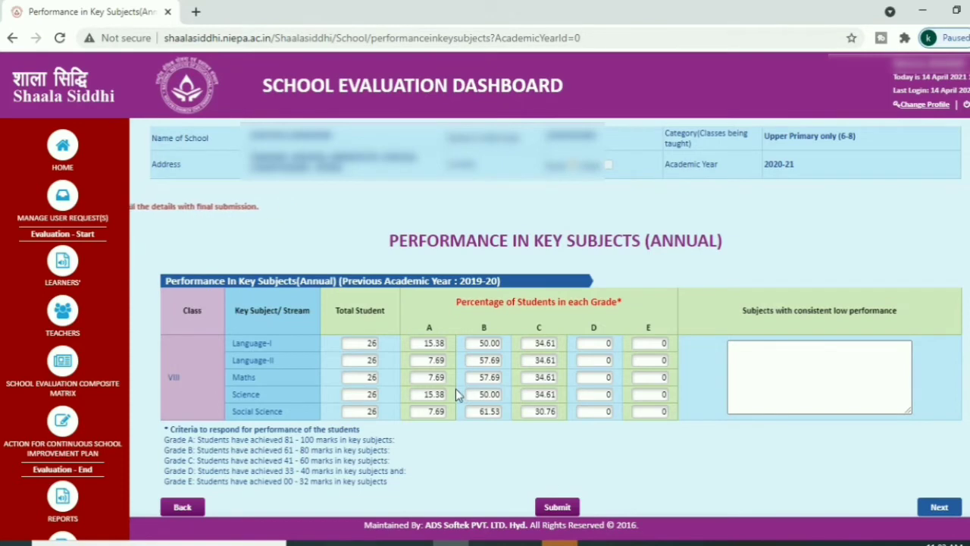
pyautogui.click(558, 507)
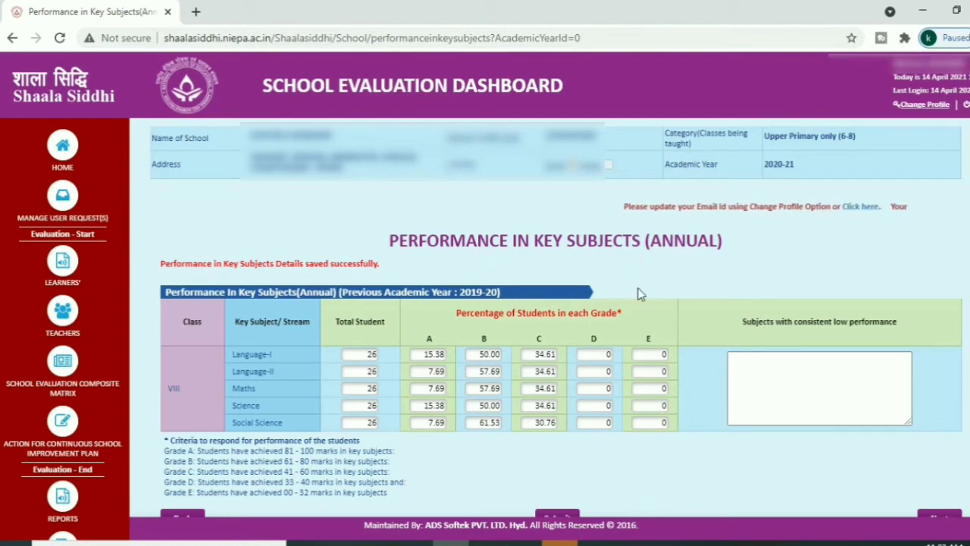
# Step: Fill in the teacher numbers as 1 trained and 0 untrained male, 3 trained and 0 untrained female, and submit them
pyautogui.scroll(-1, 862, 457)
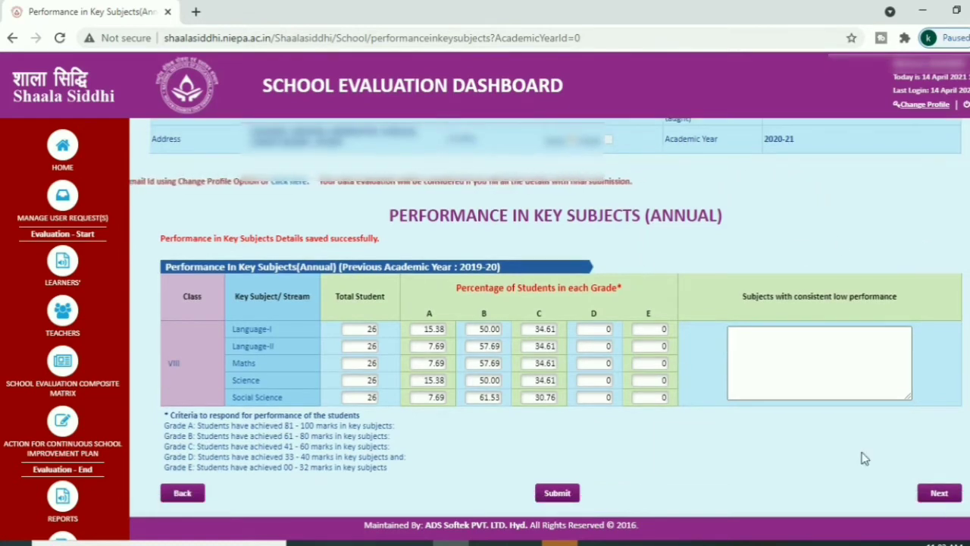
pyautogui.click(940, 494)
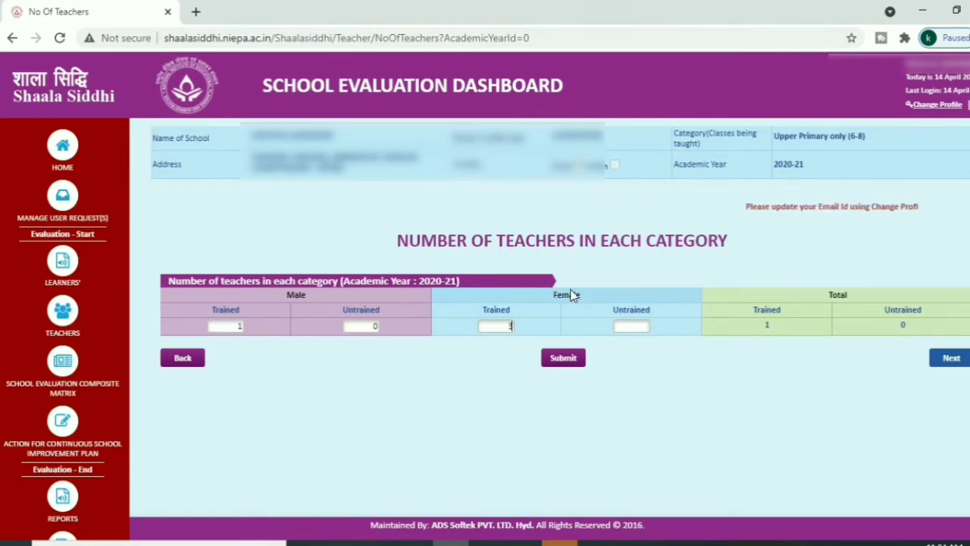
pyautogui.click(613, 327)
pyautogui.write('0')
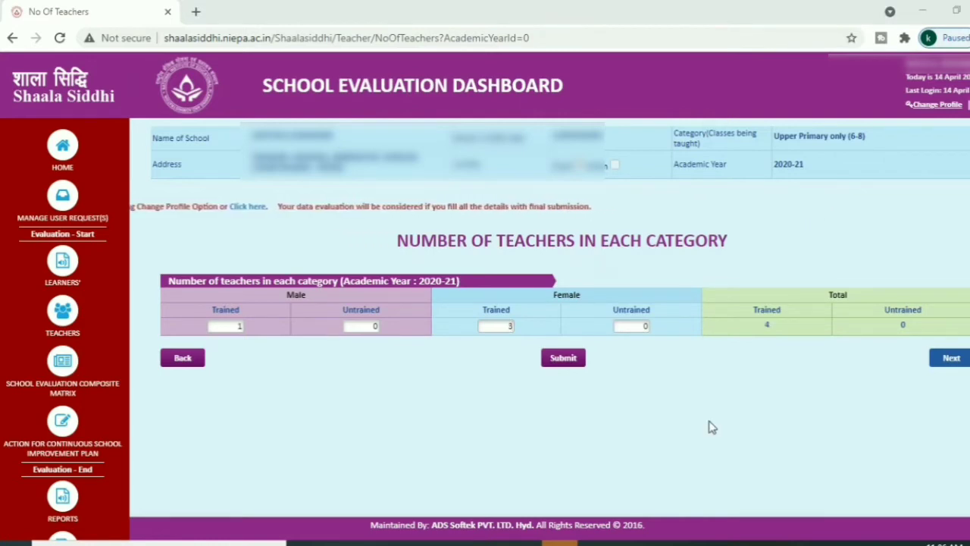
pyautogui.click(568, 368)
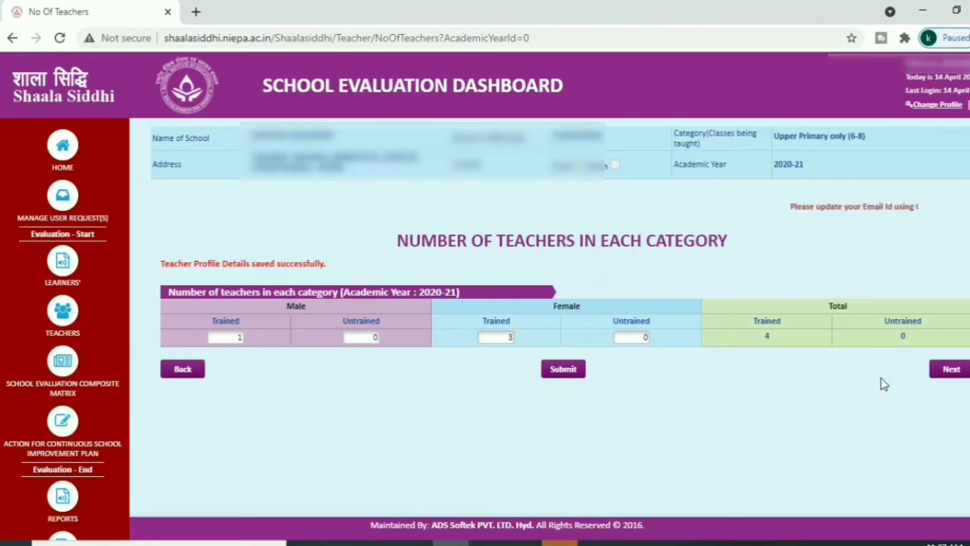
# Step: Set the number of teachers who availed short leave to 0, submit Teachers' Attendance and proceed to the evaluation composite matrix
pyautogui.click(954, 371)
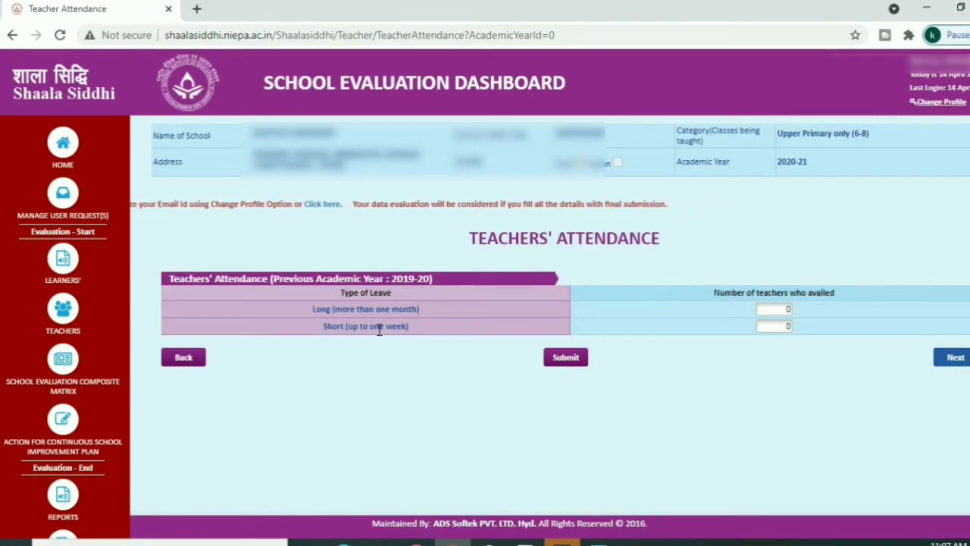
pyautogui.click(786, 324)
pyautogui.write('0')
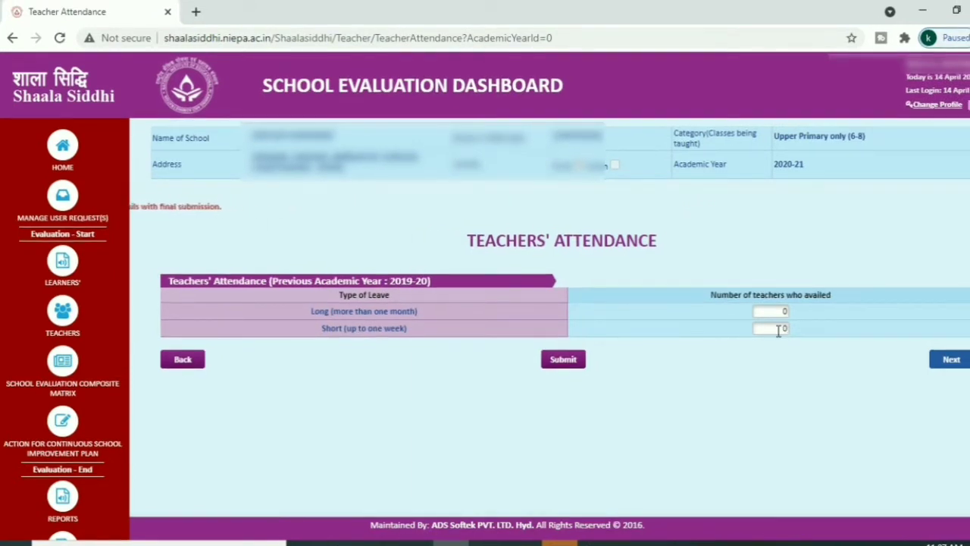
pyautogui.click(561, 363)
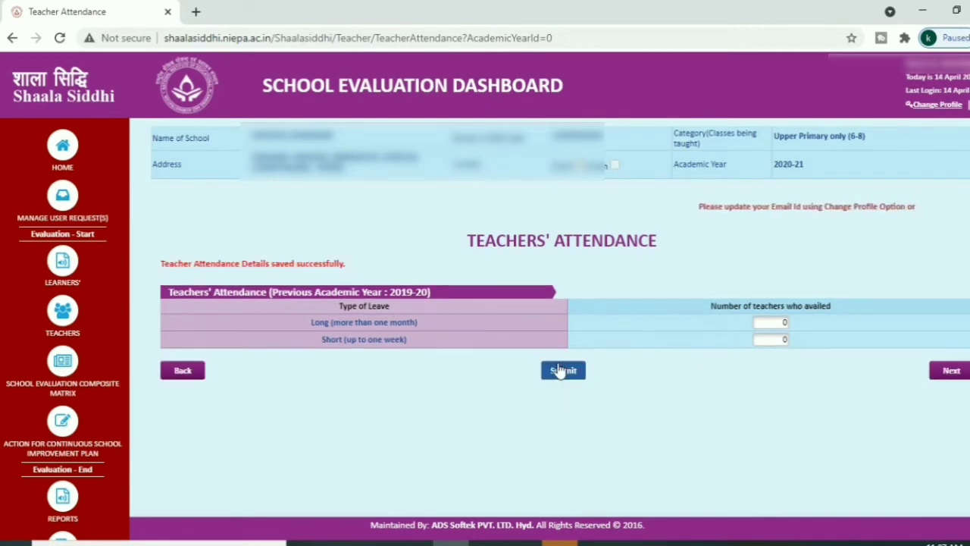
pyautogui.click(949, 373)
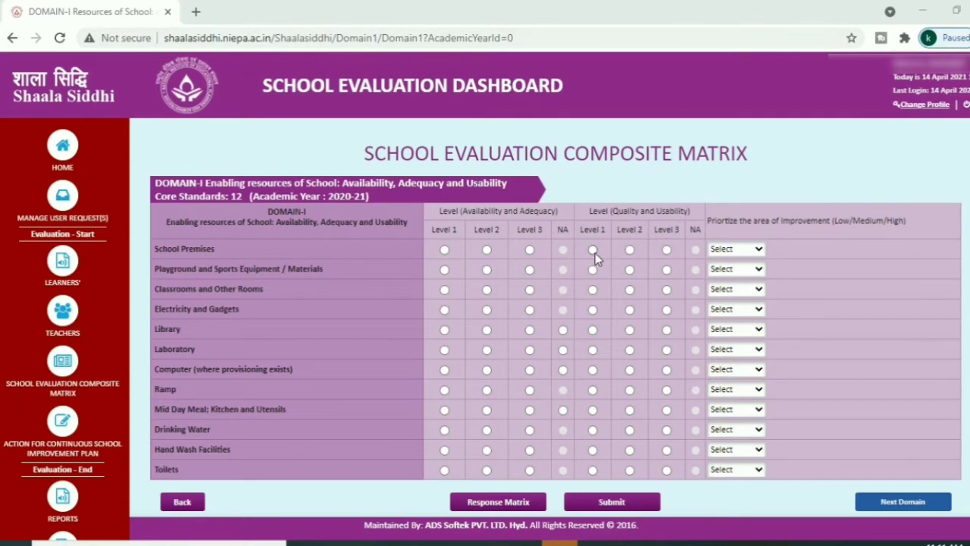
# Step: Rate School Premises as Level 3 for both availability and quality, with High as its improvement priority
pyautogui.click(529, 251)
pyautogui.click(667, 251)
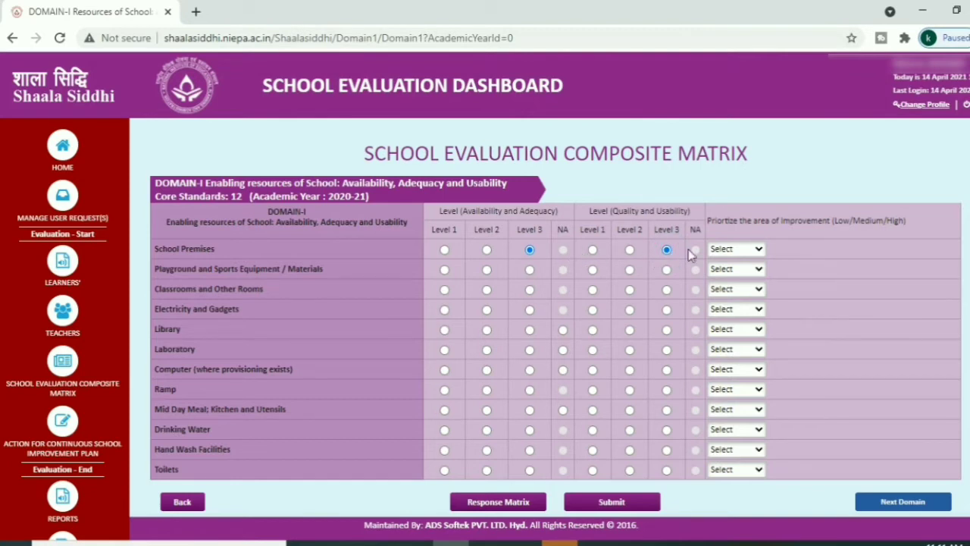
pyautogui.click(751, 250)
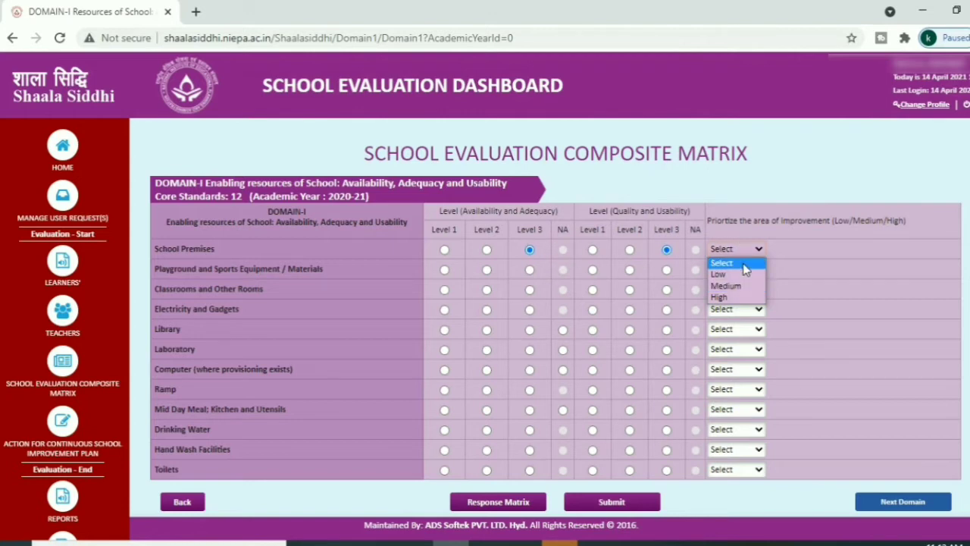
pyautogui.click(741, 297)
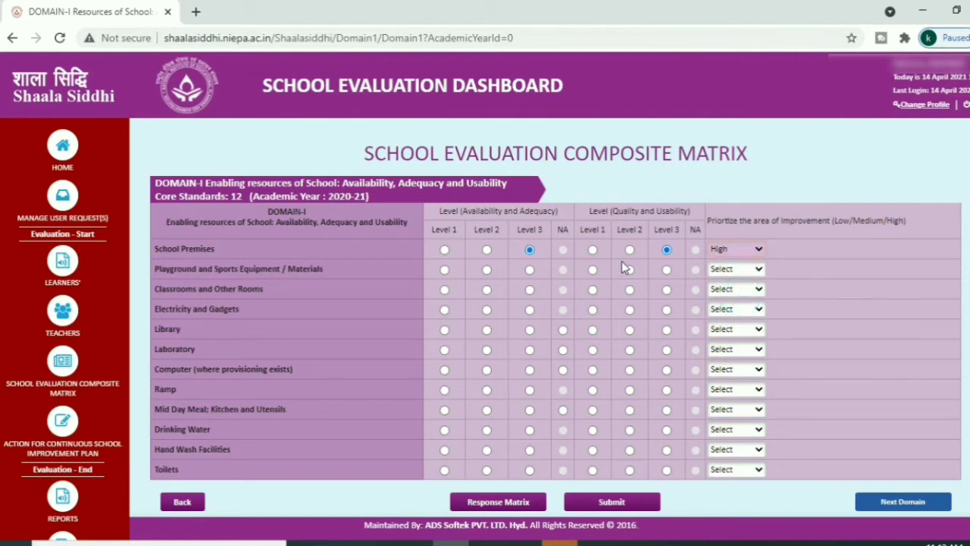
pyautogui.click(735, 252)
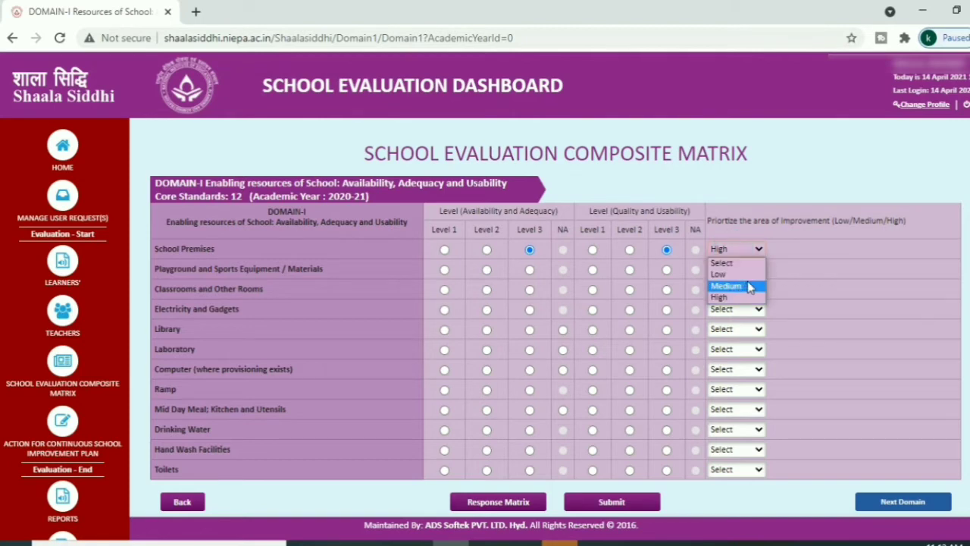
pyautogui.click(749, 248)
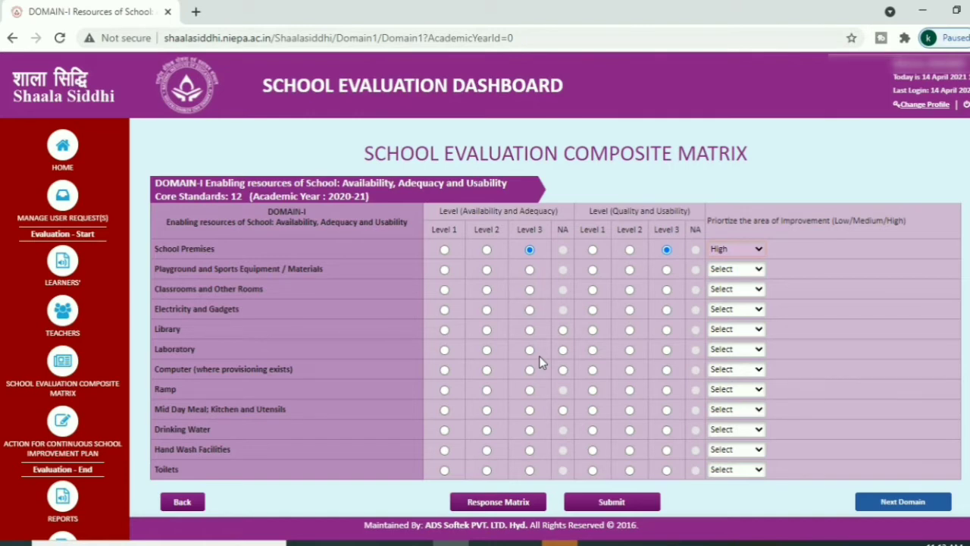
# Step: Consult the School Evaluation Dashboard report and select the year whose Domain-I ratings are to serve as reference
pyautogui.moveTo(65, 499)
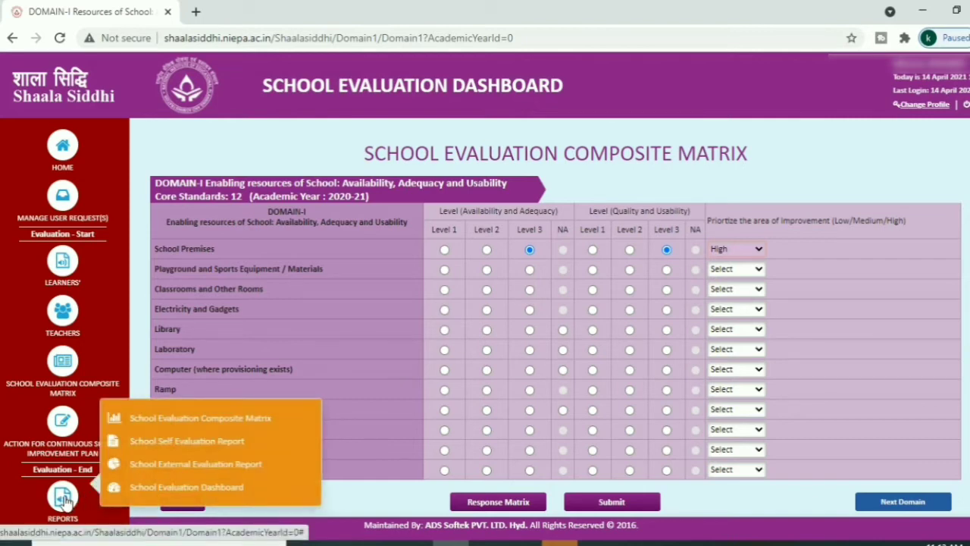
pyautogui.click(150, 489)
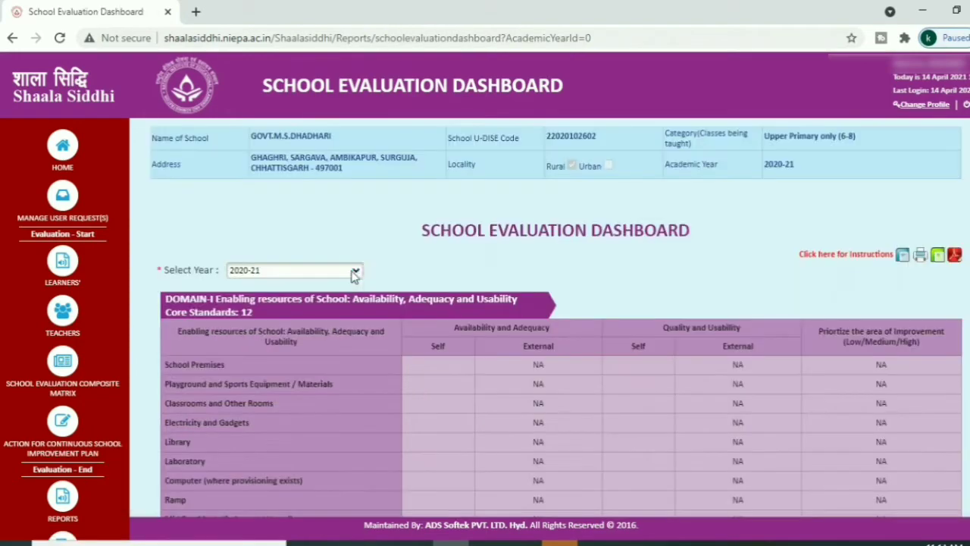
pyautogui.click(355, 271)
pyautogui.click(250, 294)
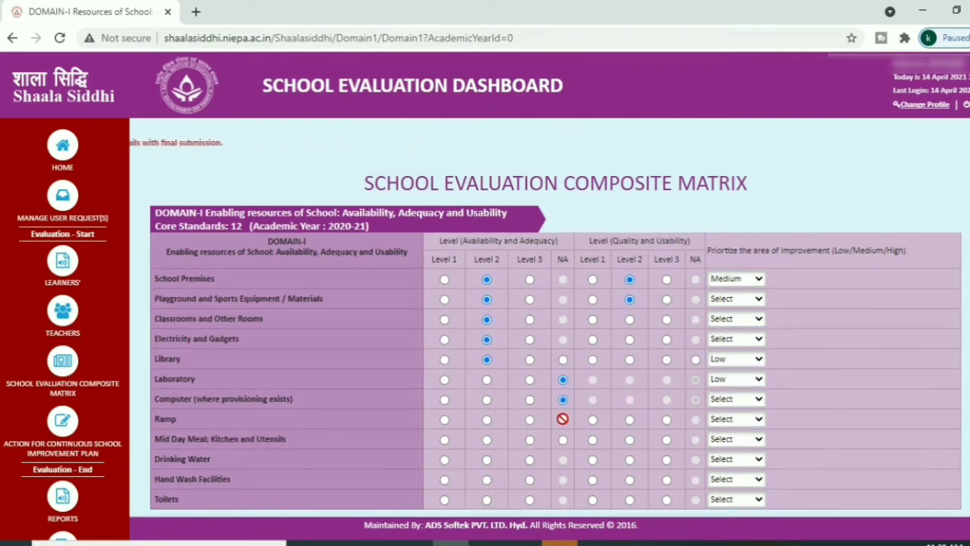
# Step: Rate Ramp, Mid Day Meal, Drinking Water, Hand Wash Facilities and Toilets as Level 2 for both availability and quality
pyautogui.click(487, 419)
pyautogui.click(487, 440)
pyautogui.click(486, 460)
pyautogui.click(487, 480)
pyautogui.click(486, 500)
pyautogui.click(630, 420)
pyautogui.click(630, 440)
pyautogui.click(630, 461)
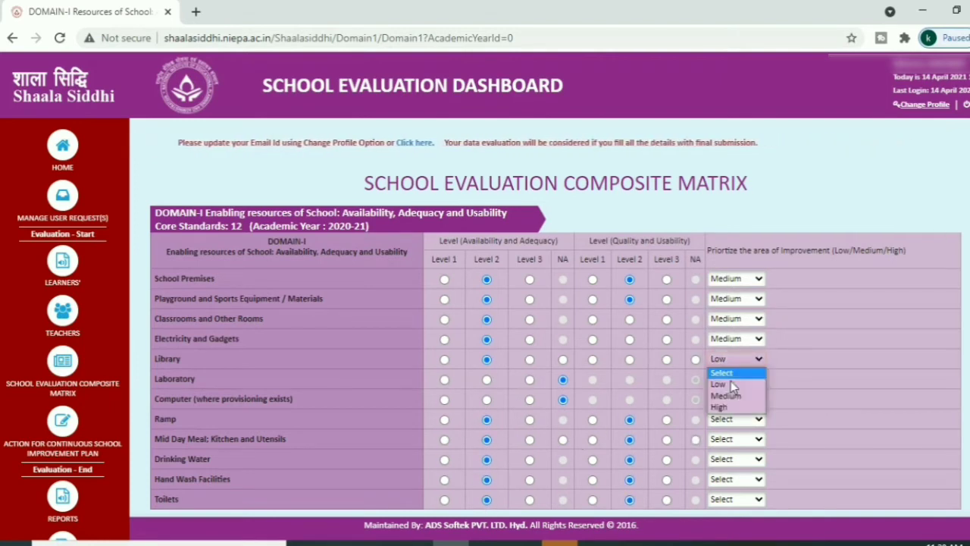
# Step: Set the improvement priority to Medium for Library and for Ramp through Toilets, and to Low for Laboratory and Computer
pyautogui.click(730, 395)
pyautogui.click(736, 379)
pyautogui.click(729, 415)
pyautogui.click(736, 399)
pyautogui.click(729, 436)
pyautogui.click(736, 419)
pyautogui.click(734, 456)
pyautogui.click(737, 440)
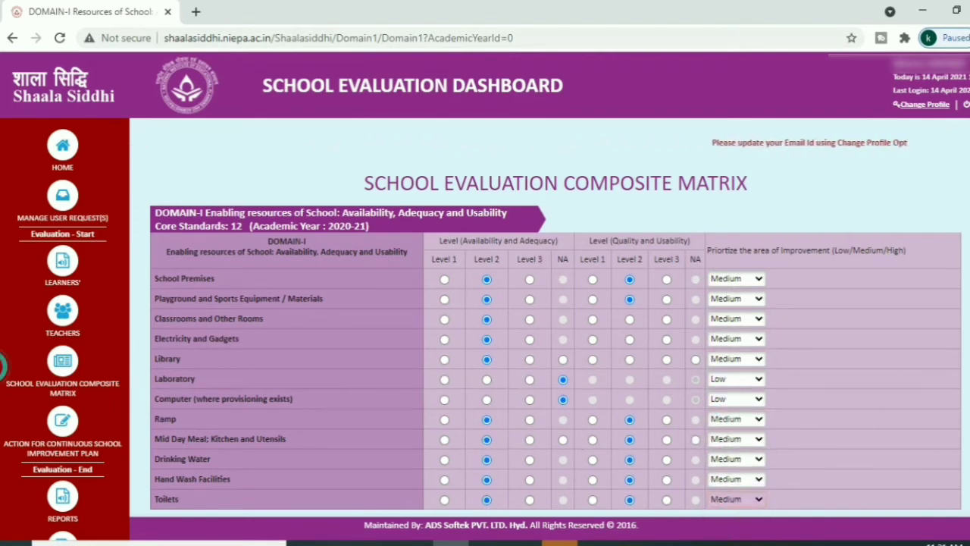
# Step: Review the Core Standard level descriptors for Domain-I and bring up the reference image of the descriptors in Photos
pyautogui.scroll(-1, 546, 342)
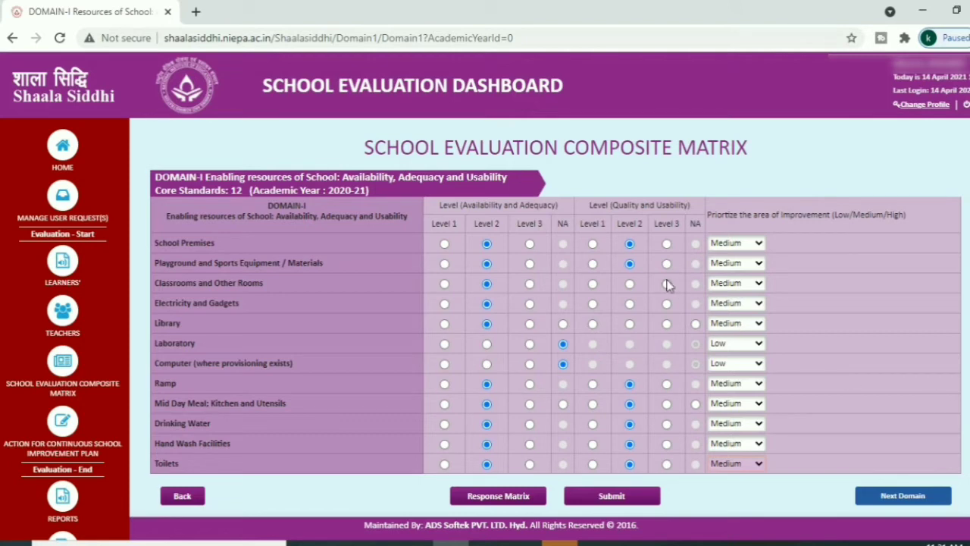
pyautogui.click(505, 497)
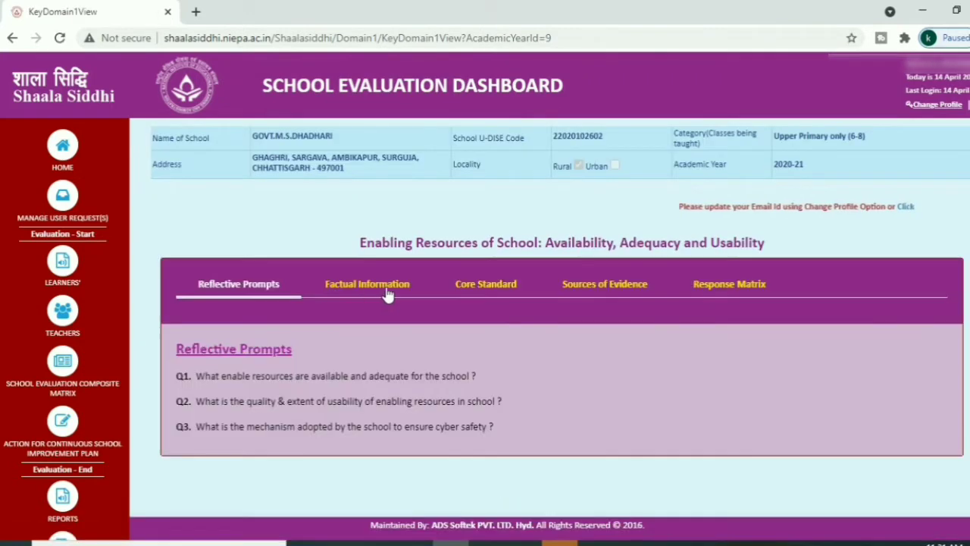
pyautogui.click(487, 287)
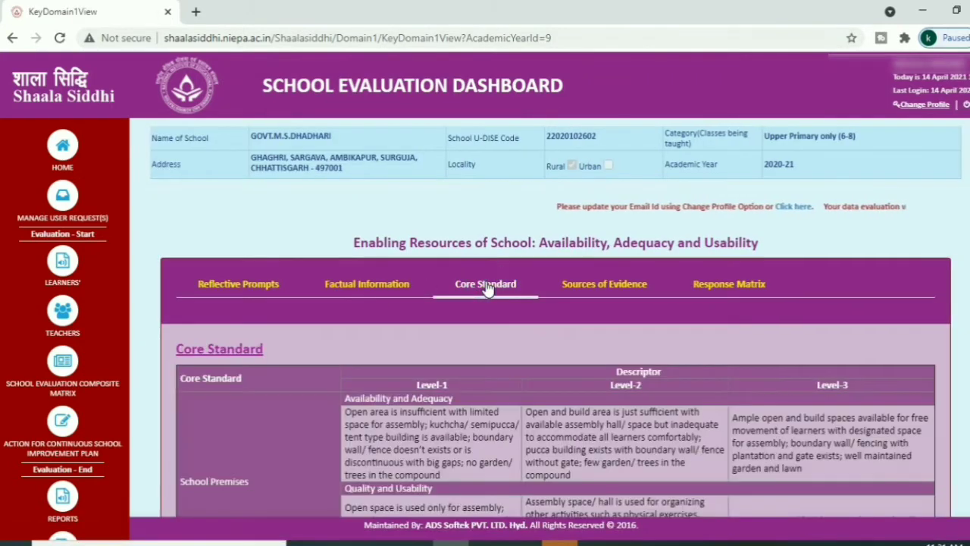
pyautogui.scroll(-1, 425, 377)
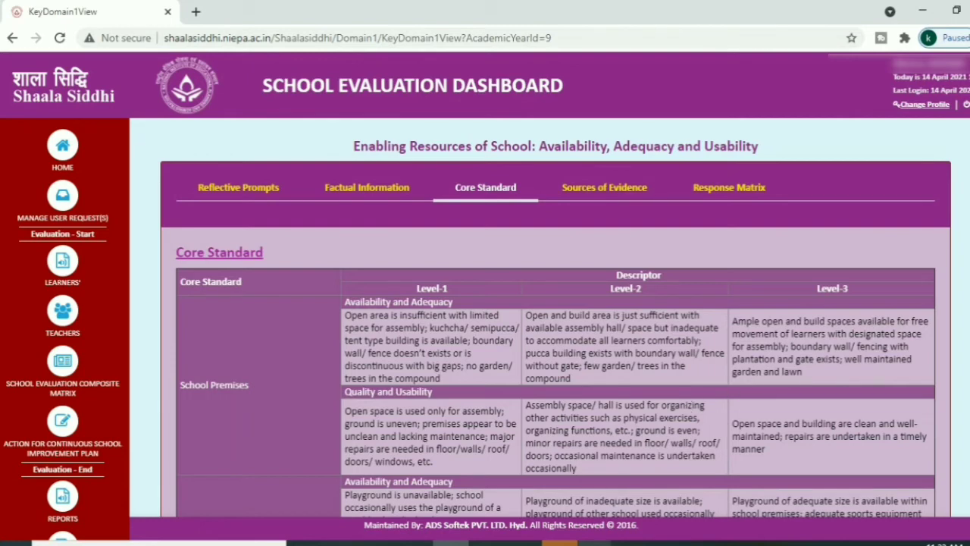
pyautogui.moveTo(596, 543)
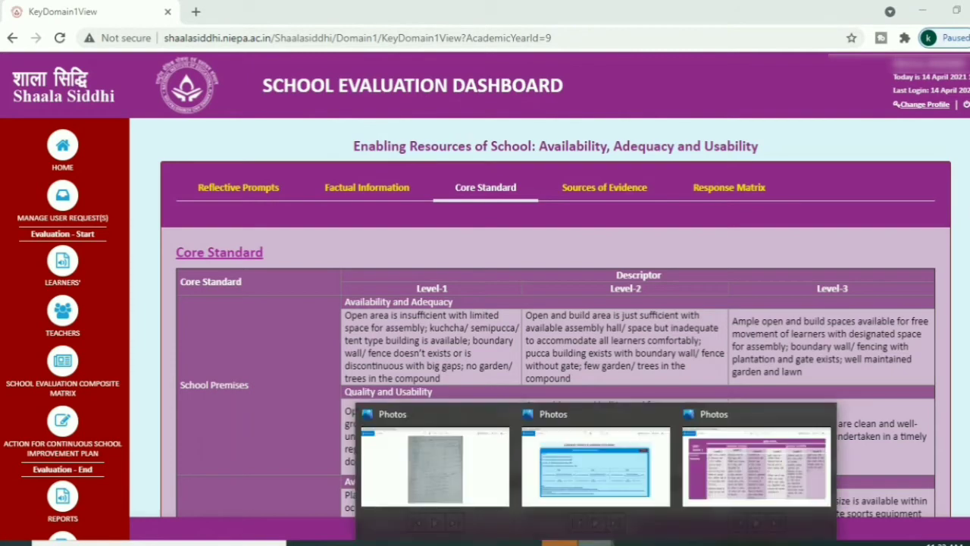
pyautogui.click(713, 493)
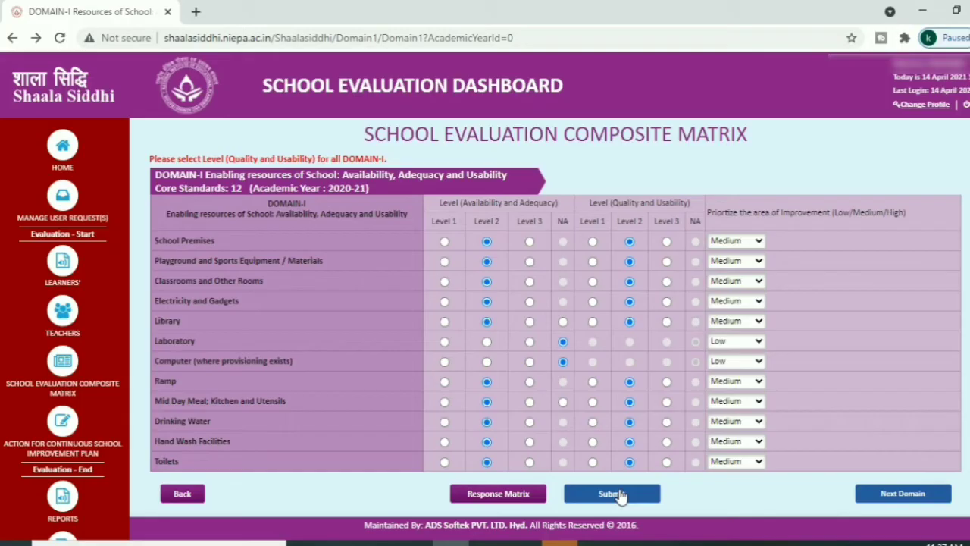
# Step: Submit the Domain-I ratings and move on to Domain-II Teaching-learning and Assessment
pyautogui.click(621, 497)
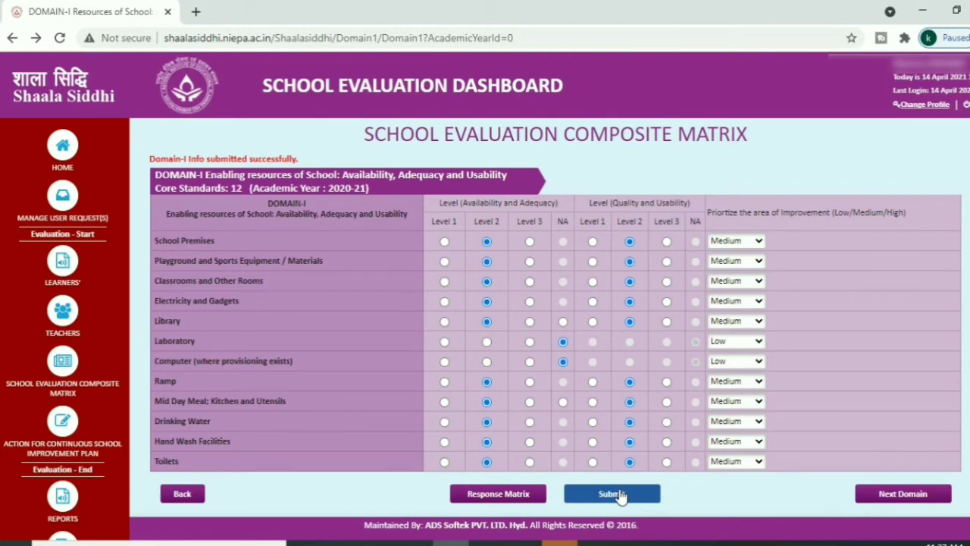
pyautogui.click(895, 495)
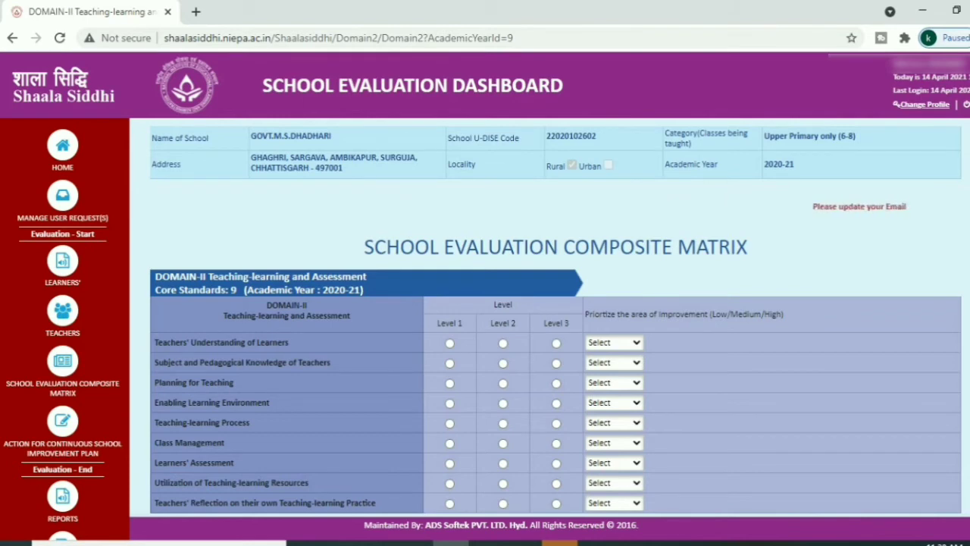
# Step: Examine the Core Standard level descriptors for Domain-II Teaching-learning and Assessment
pyautogui.scroll(-2, 556, 317)
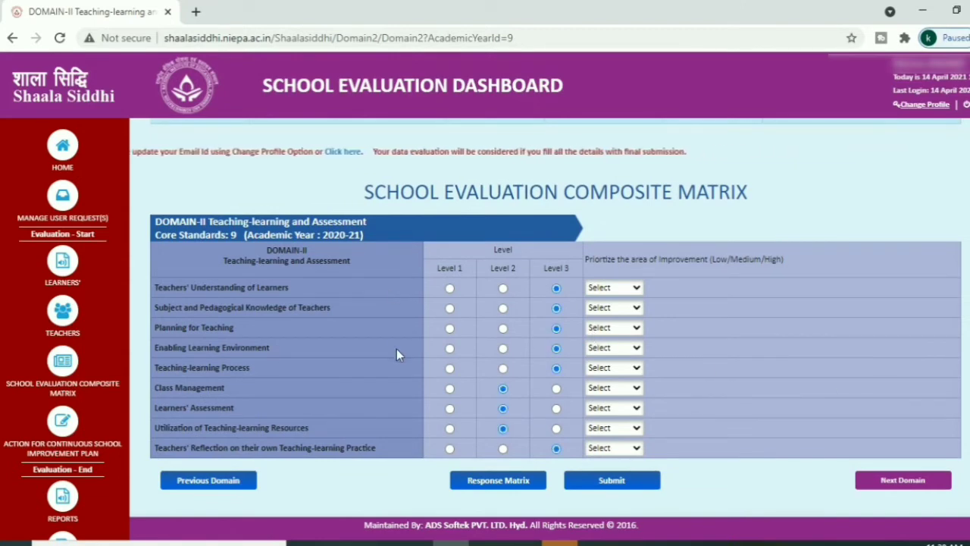
pyautogui.click(464, 484)
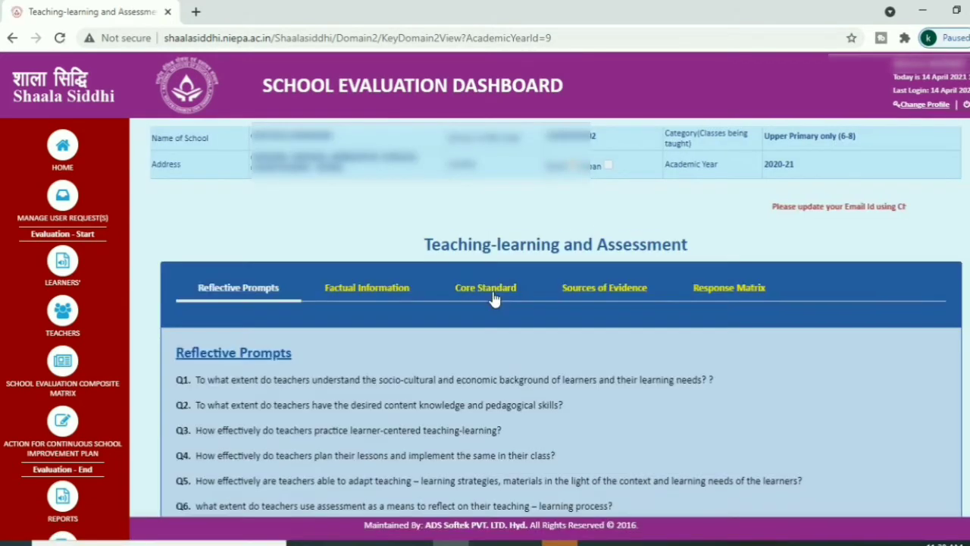
pyautogui.click(493, 297)
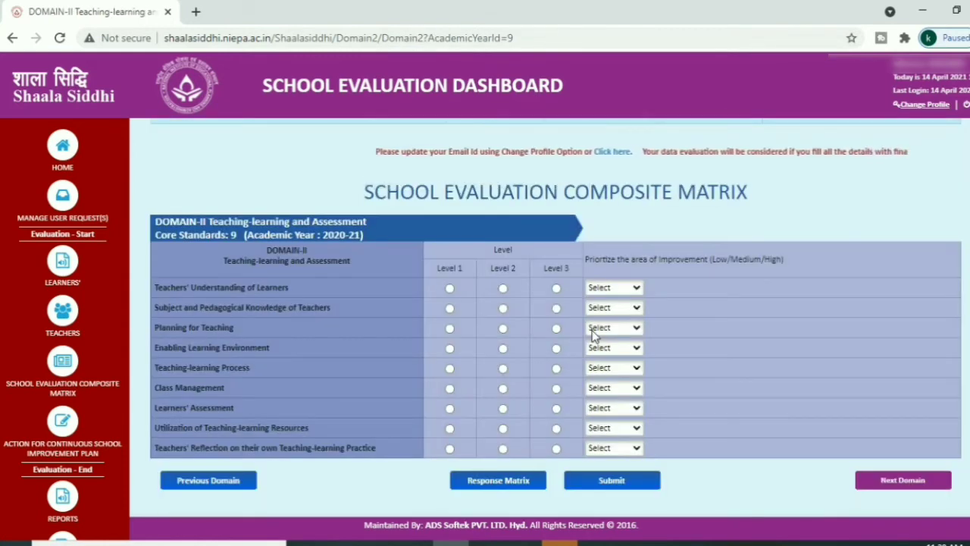
# Step: Rate Class Management, Learners' Assessment and Utilization of Teaching-learning Resources as Level 2, and the other six Domain-II standards as Level 3
pyautogui.click(502, 428)
pyautogui.click(503, 408)
pyautogui.click(503, 388)
pyautogui.click(557, 448)
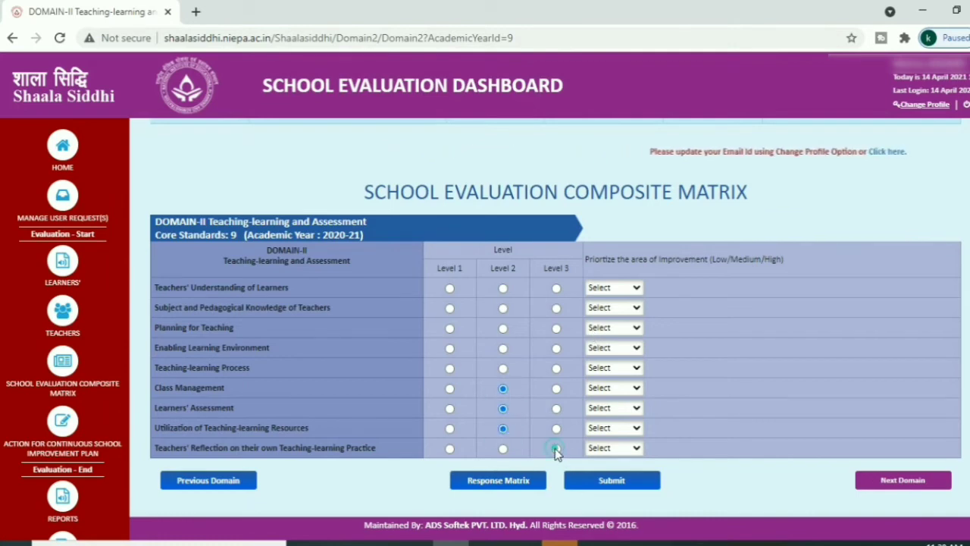
pyautogui.click(557, 368)
pyautogui.click(556, 348)
pyautogui.click(557, 328)
pyautogui.click(557, 288)
pyautogui.click(557, 308)
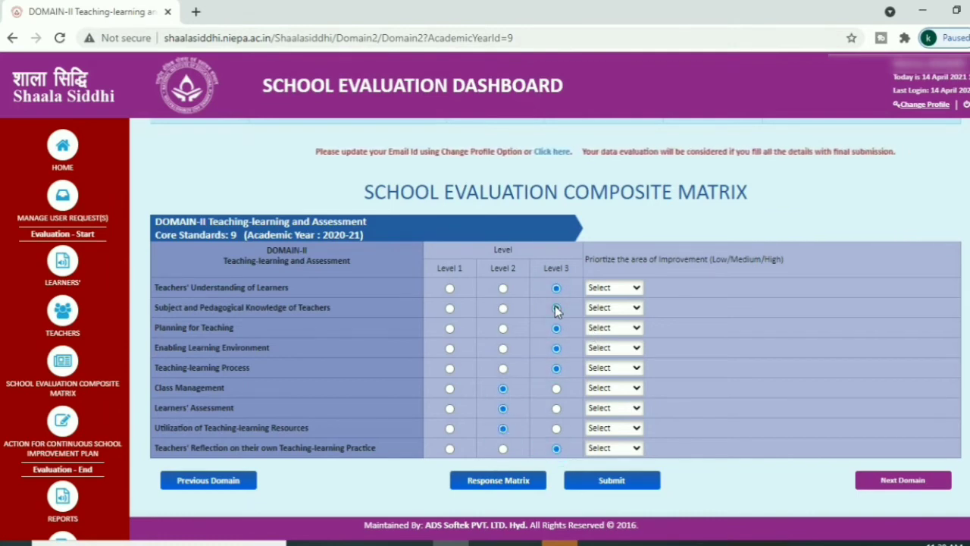
# Step: Set the improvement priority to High for the five Domain-II standards from Teachers' Understanding of Learners through Teaching-learning Process
pyautogui.click(614, 288)
pyautogui.click(613, 336)
pyautogui.click(614, 308)
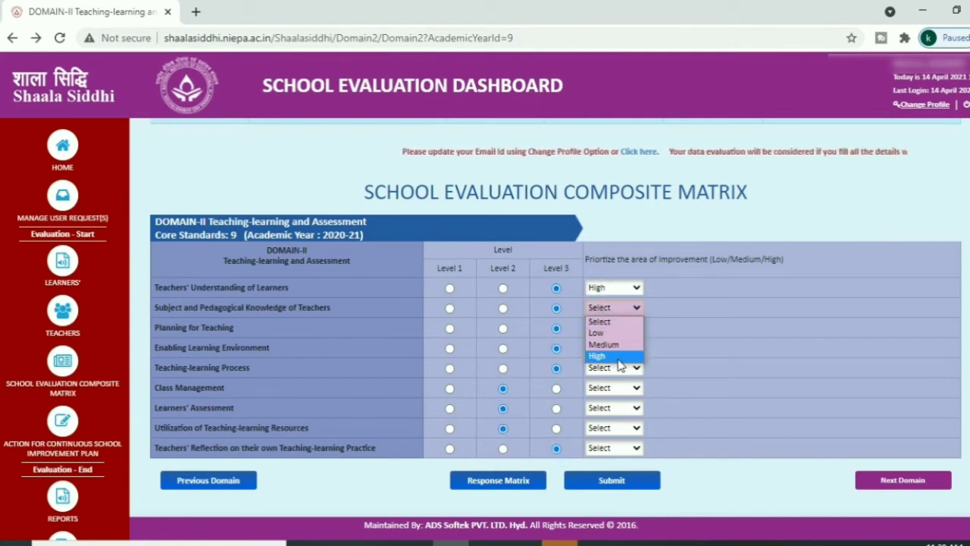
pyautogui.click(618, 356)
pyautogui.click(614, 329)
pyautogui.click(613, 376)
# Step: Set the priority to Medium for Class Management, Learners' Assessment and Utilization of Teaching-learning Resources, and to High for Teachers' Reflection
pyautogui.click(613, 416)
pyautogui.click(614, 388)
pyautogui.click(613, 425)
pyautogui.click(615, 408)
pyautogui.click(612, 445)
pyautogui.click(611, 428)
pyautogui.click(611, 464)
pyautogui.click(613, 448)
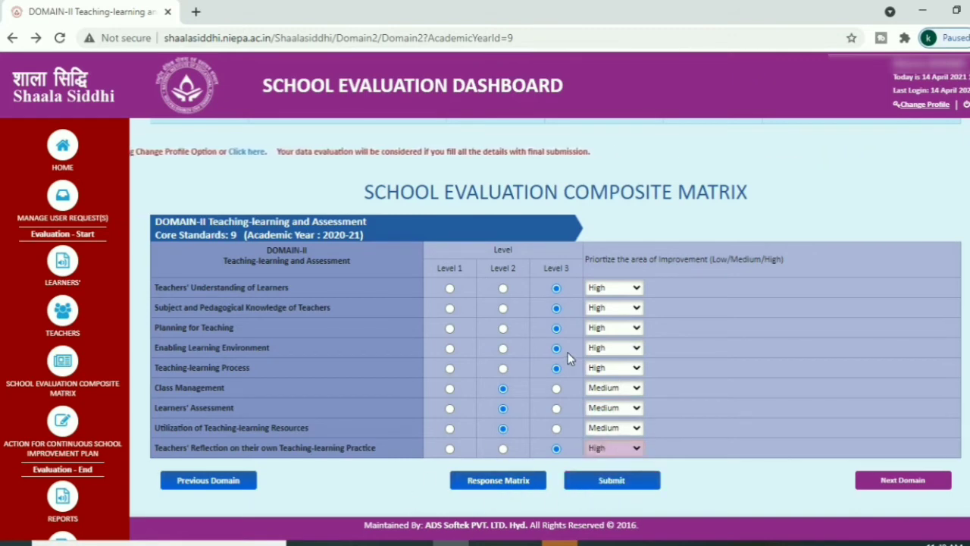
# Step: Submit the Domain-II ratings and move on to Domain-III Learners' Progress, Attainment and Development
pyautogui.click(612, 479)
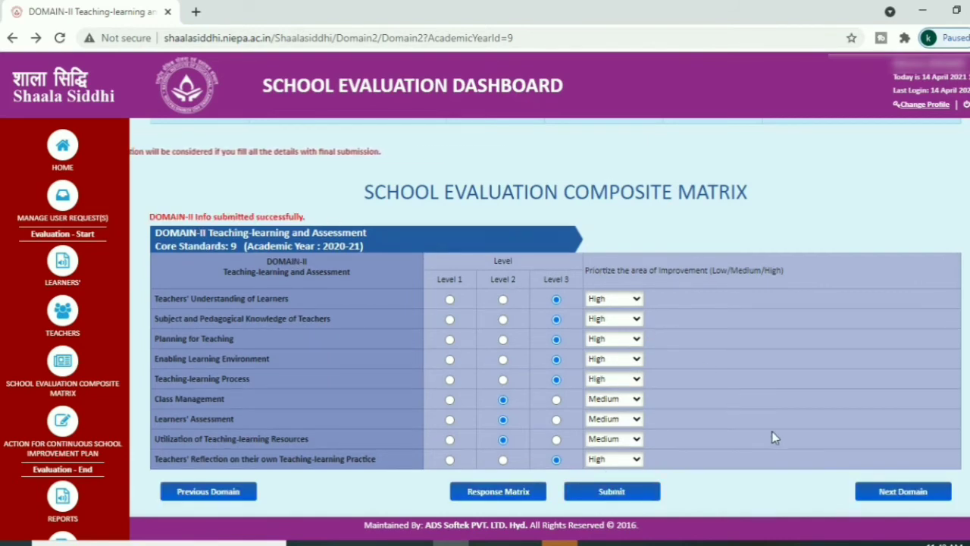
pyautogui.click(893, 495)
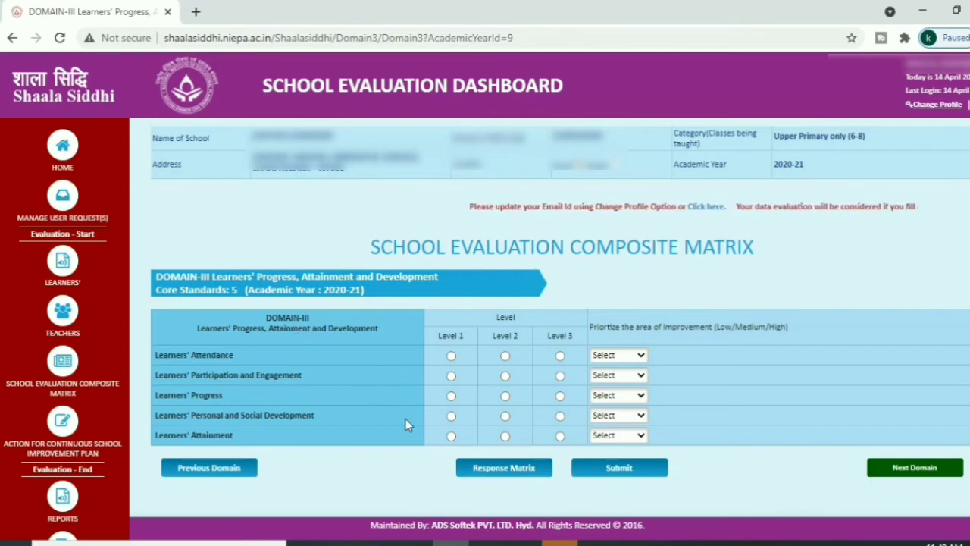
# Step: Examine the Core Standard level descriptors for Domain-III, starting with Learners' Attendance
pyautogui.click(501, 471)
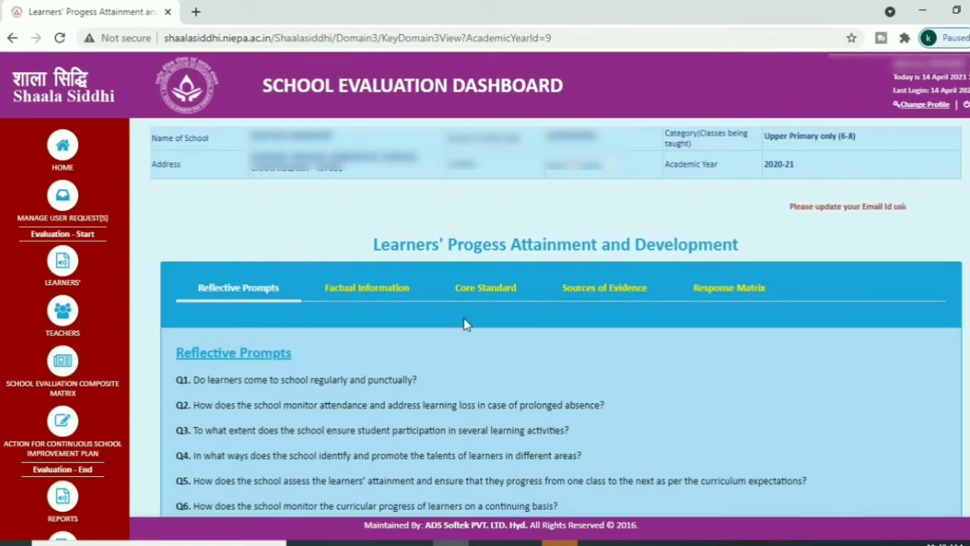
pyautogui.click(473, 288)
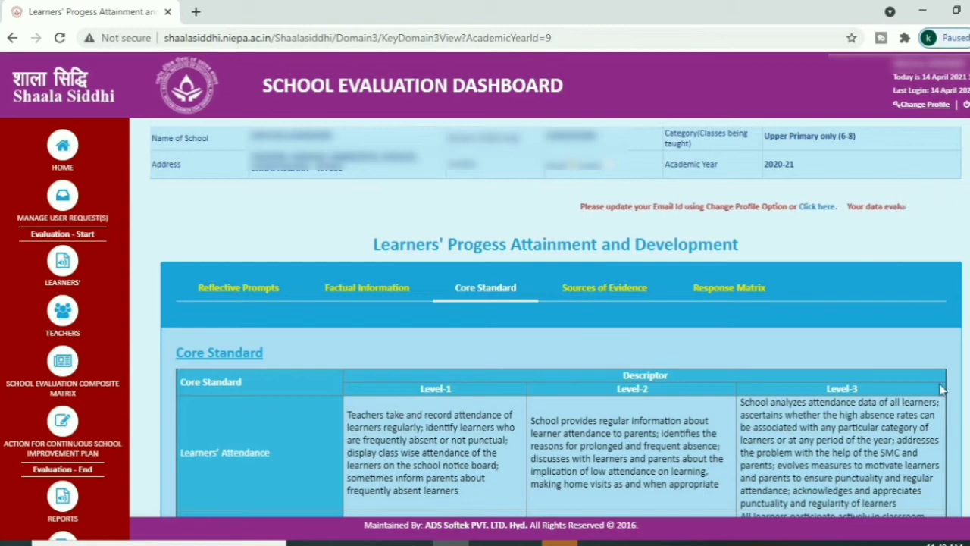
pyautogui.scroll(-4, 545, 341)
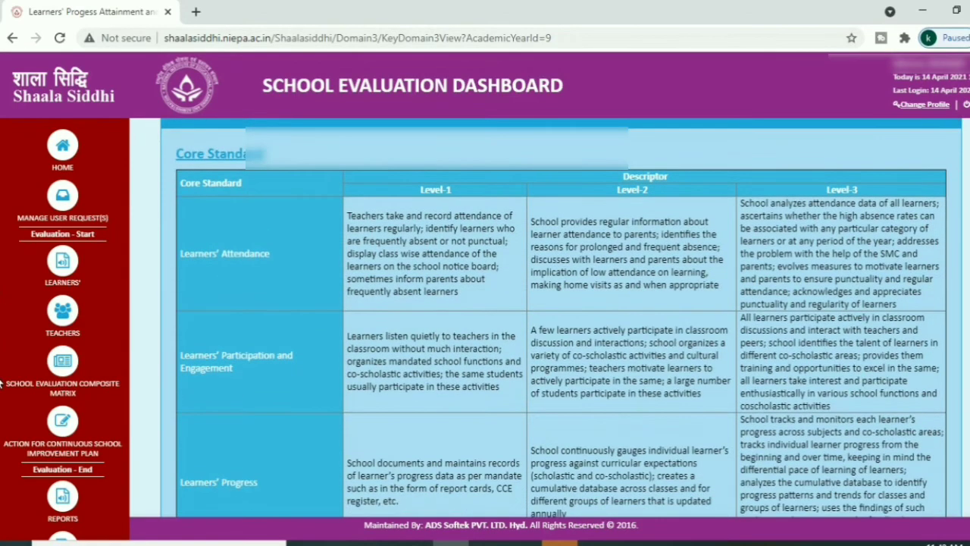
# Step: Rate all five Domain-III standards, from Learners' Attendance to Learners' Attainment, at Level 3
pyautogui.click(561, 357)
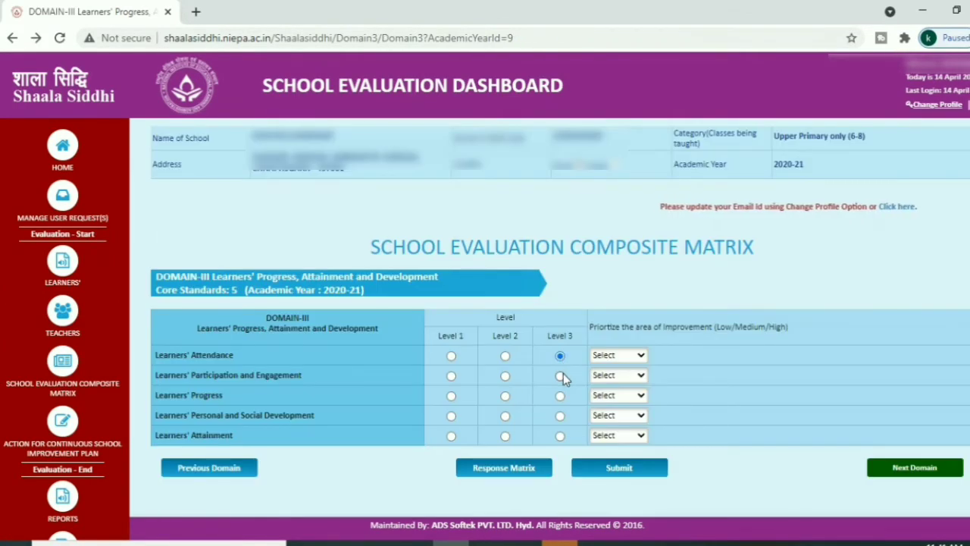
pyautogui.click(561, 376)
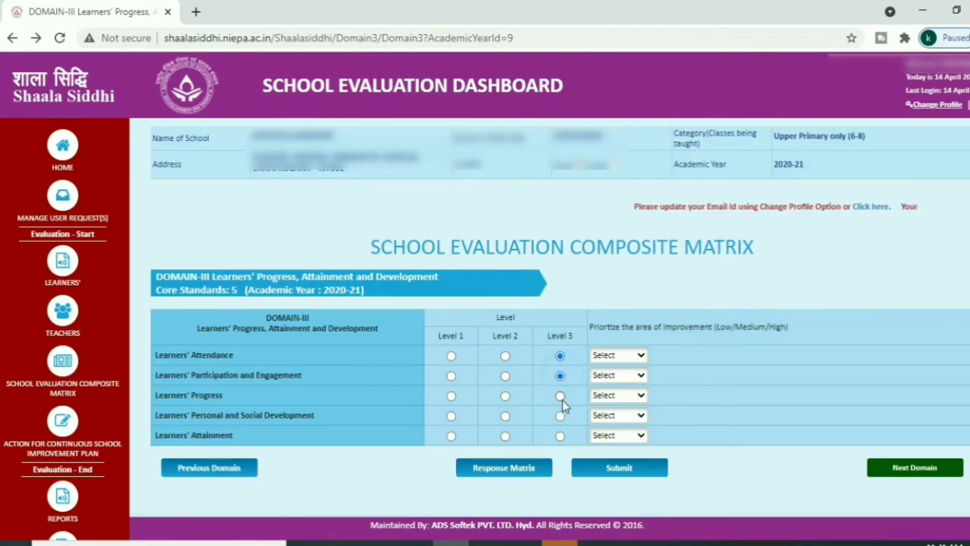
pyautogui.click(562, 399)
pyautogui.click(561, 421)
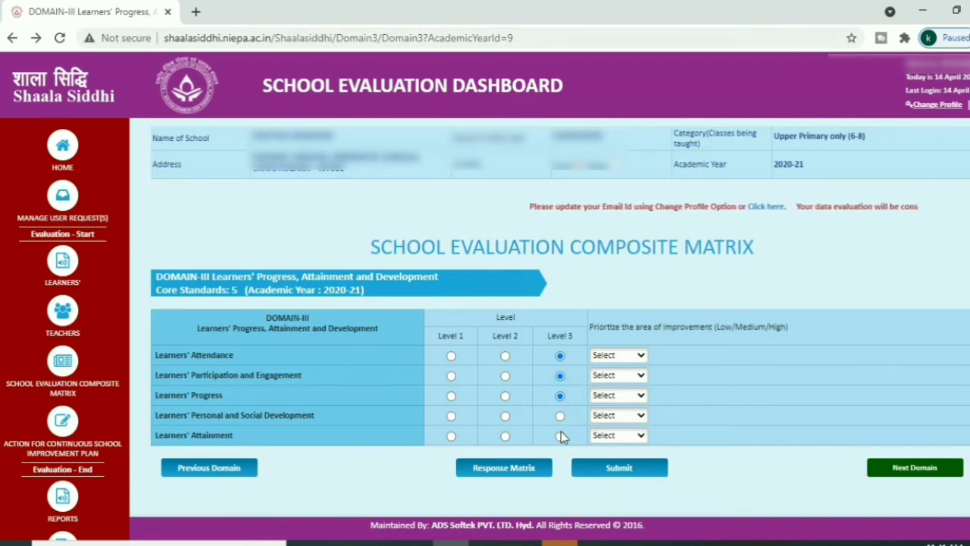
pyautogui.click(561, 431)
# Step: Set the improvement priority to High for all five Domain-III standards and submit the ratings
pyautogui.click(619, 355)
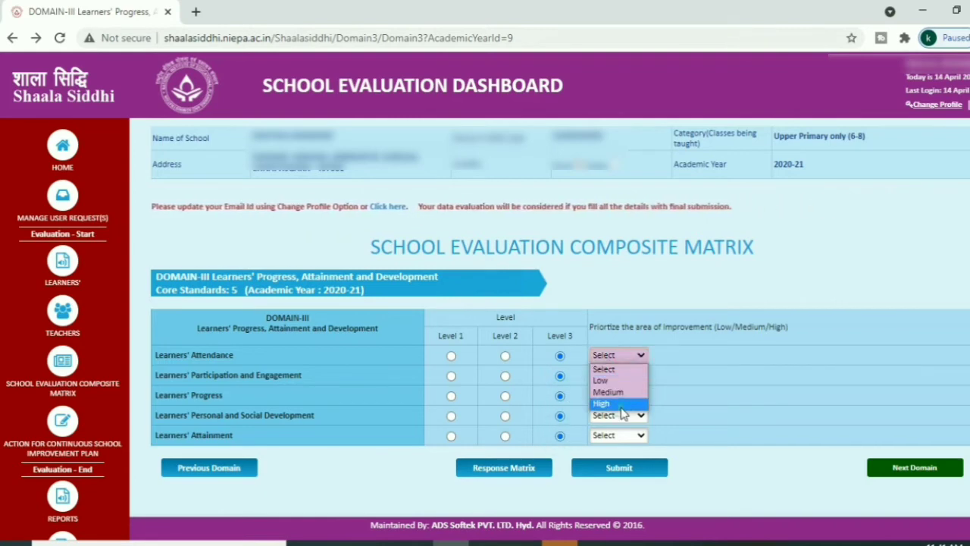
pyautogui.click(603, 403)
pyautogui.click(612, 397)
pyautogui.click(611, 440)
pyautogui.click(614, 416)
pyautogui.click(613, 461)
pyautogui.click(614, 436)
pyautogui.click(613, 481)
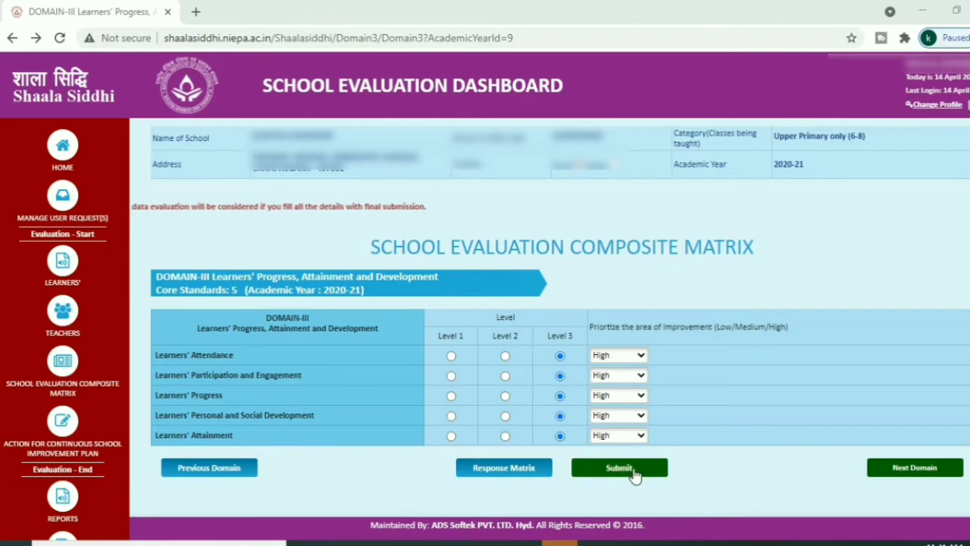
pyautogui.click(634, 469)
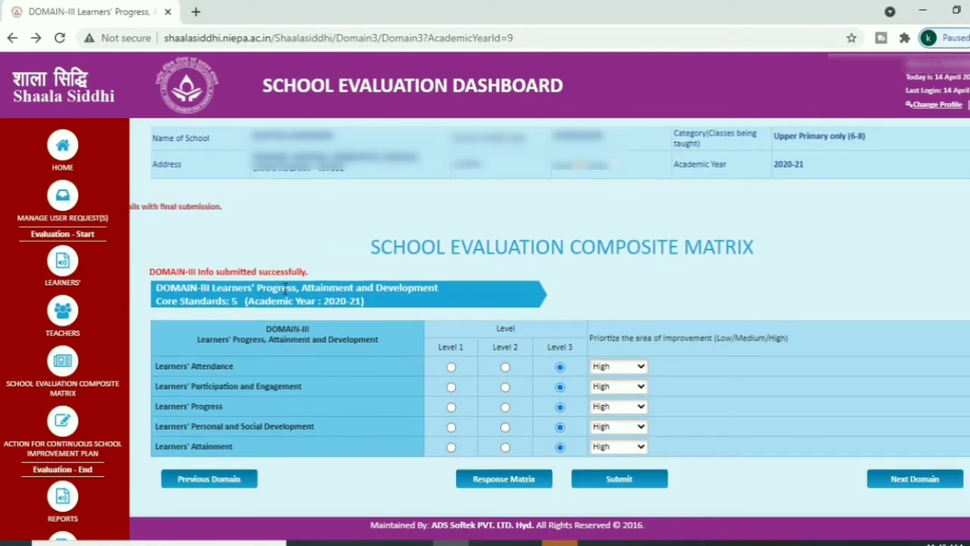
# Step: Move on to Domain-IV Managing Teacher Performance and Professional Development and examine its Core Standard level descriptors
pyautogui.click(895, 480)
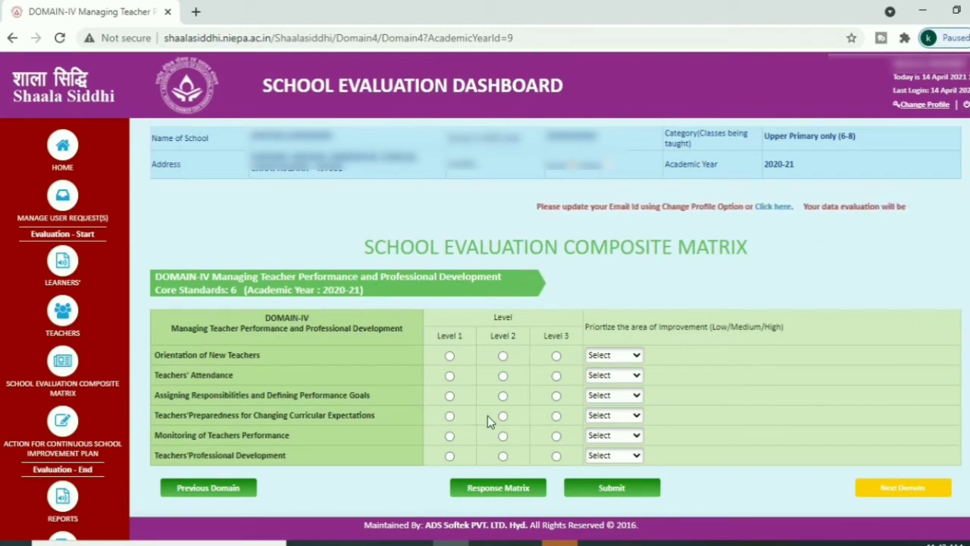
pyautogui.click(502, 491)
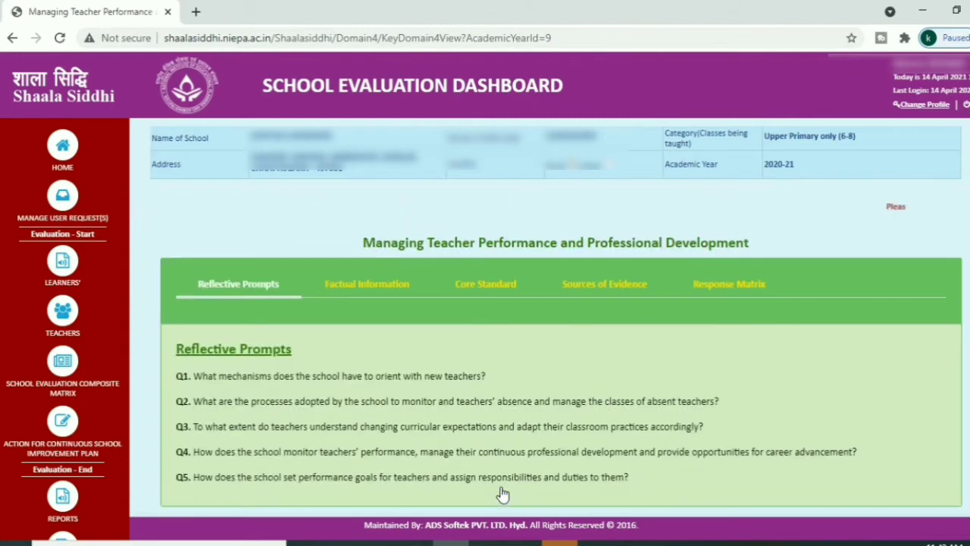
pyautogui.click(489, 288)
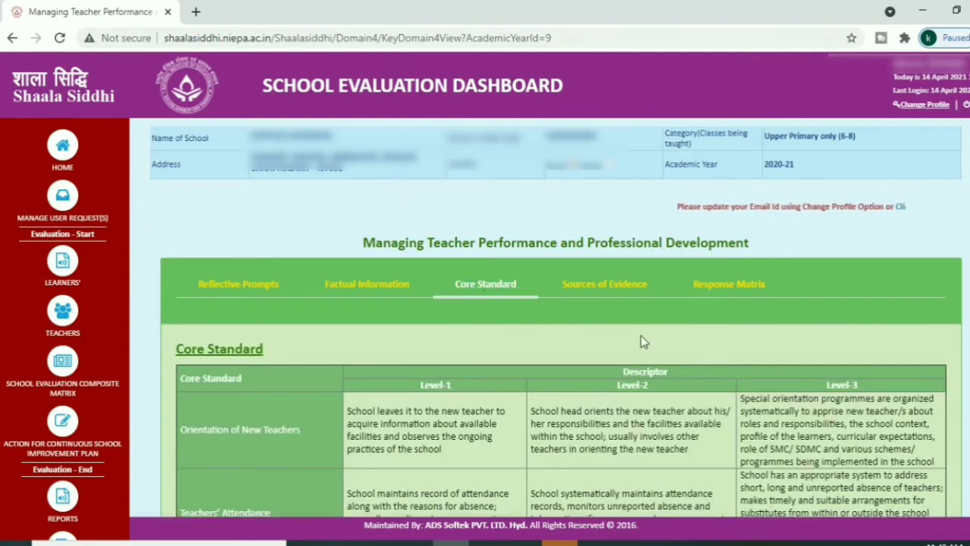
pyautogui.scroll(-3, 556, 322)
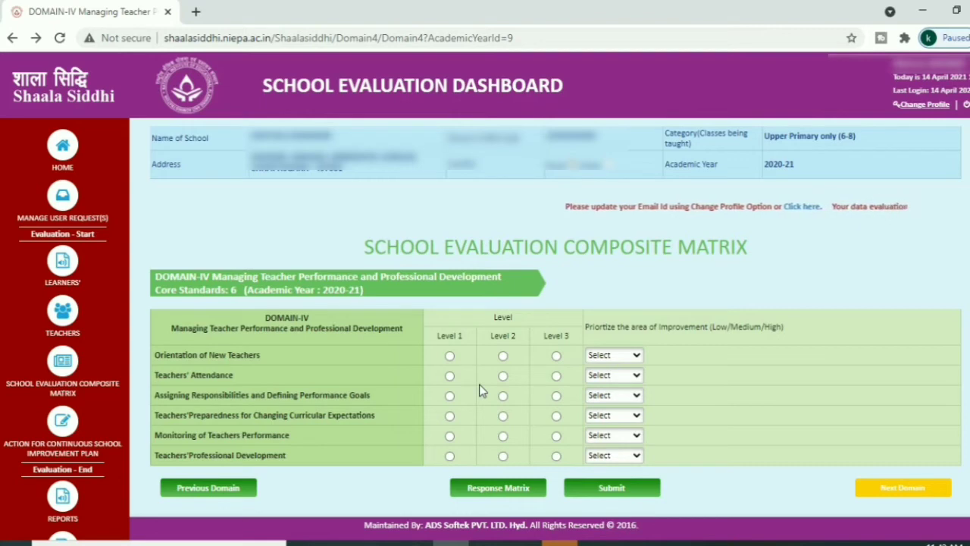
# Step: Rate Teachers' Attendance and Assigning Responsibilities and Defining Performance Goals at Level 2, and the other four Domain-IV standards at Level 3
pyautogui.click(557, 416)
pyautogui.click(556, 436)
pyautogui.click(556, 456)
# Step: Set the priority to Medium for Teachers' Attendance and Assigning Responsibilities, High for the other four Domain-IV standards, and submit the ratings
pyautogui.click(622, 355)
pyautogui.click(629, 405)
pyautogui.click(617, 375)
pyautogui.click(614, 412)
pyautogui.click(612, 395)
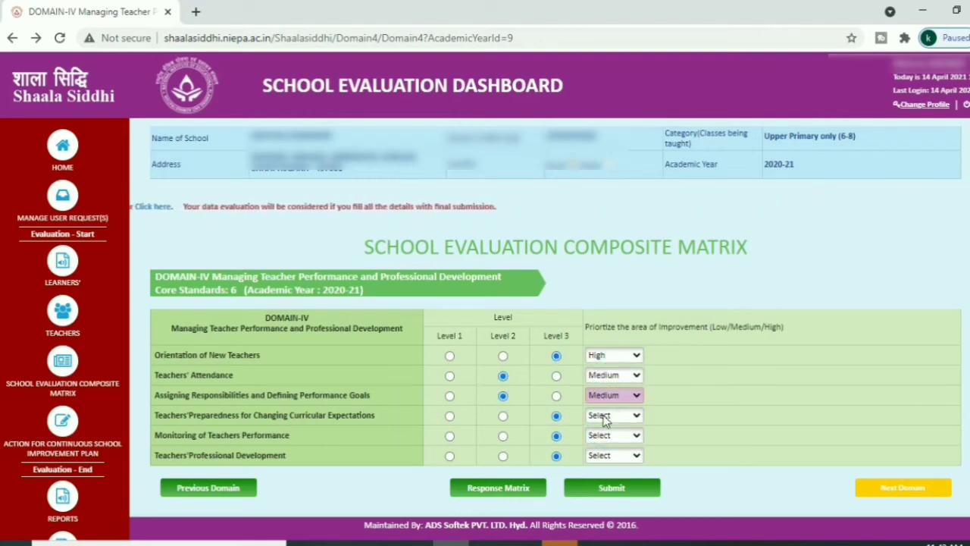
pyautogui.click(609, 483)
pyautogui.click(614, 415)
pyautogui.click(609, 464)
pyautogui.click(615, 456)
pyautogui.click(609, 503)
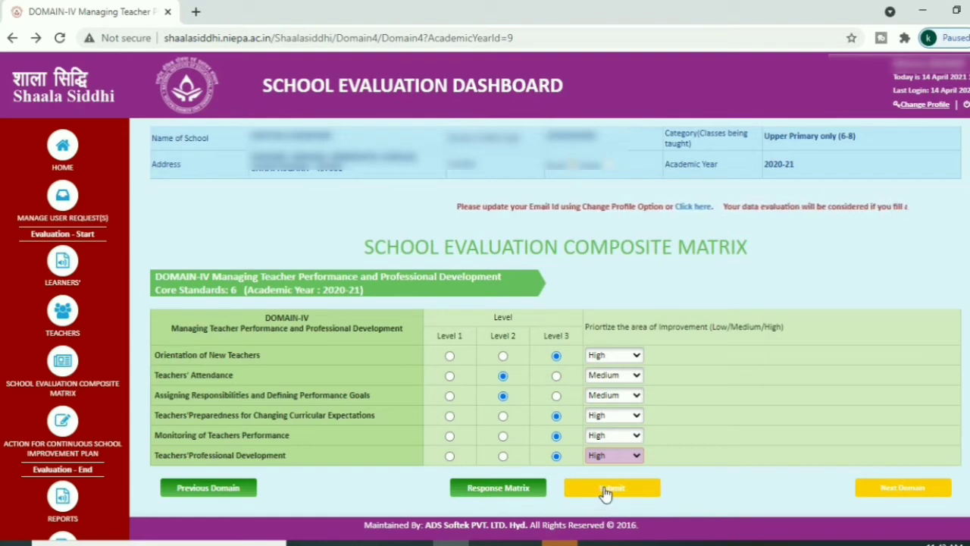
pyautogui.click(598, 493)
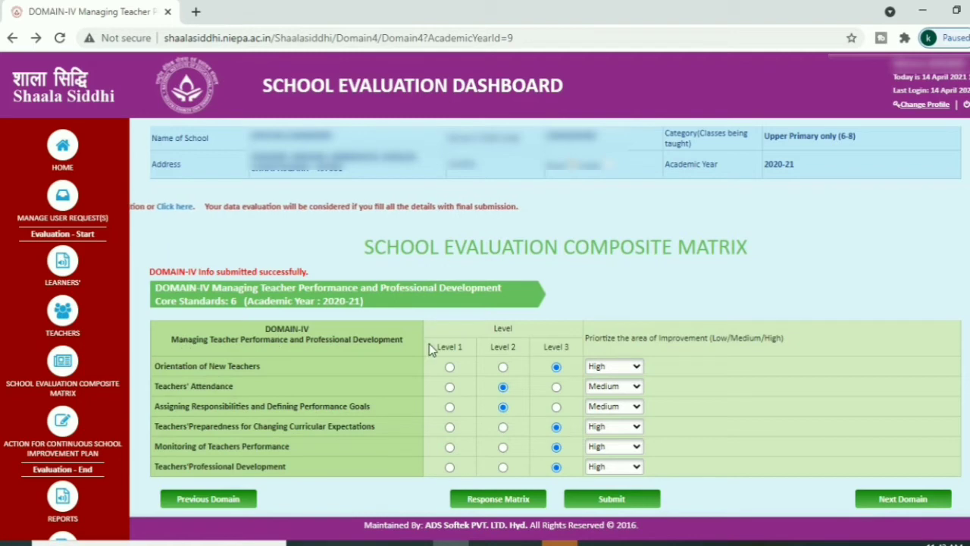
# Step: Complete and submit Domain-V School Leadership and Management with Level 2 and Medium for the first two standards, Level 3 and High for the last two
pyautogui.click(887, 502)
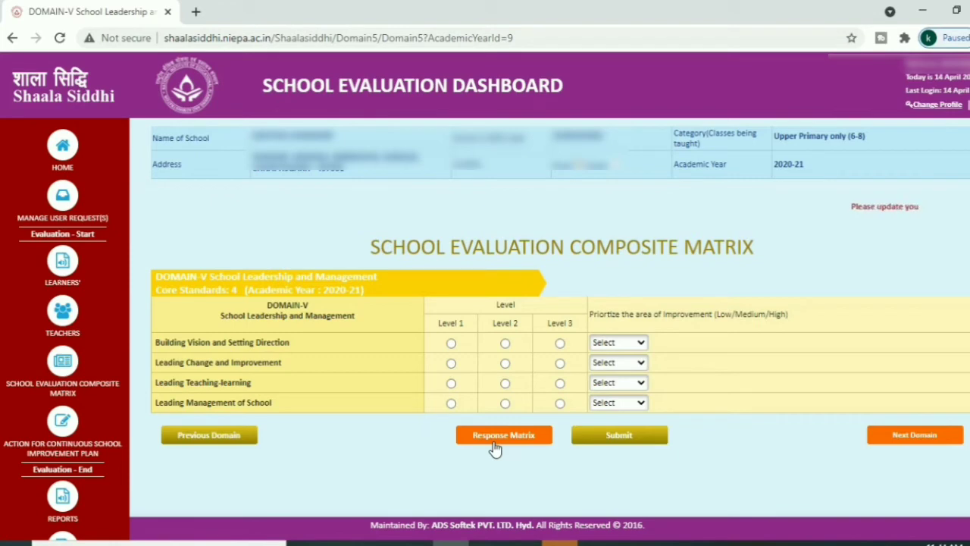
pyautogui.click(493, 440)
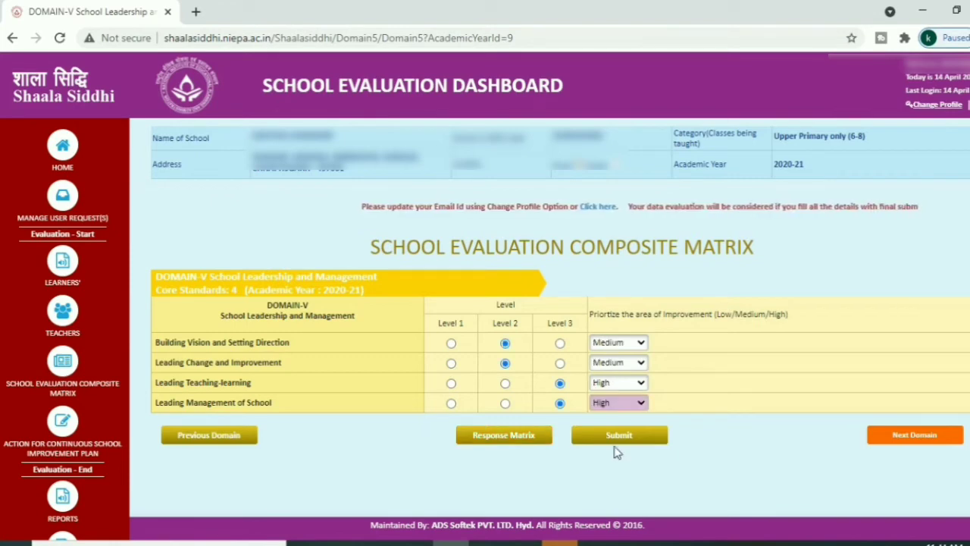
pyautogui.click(617, 440)
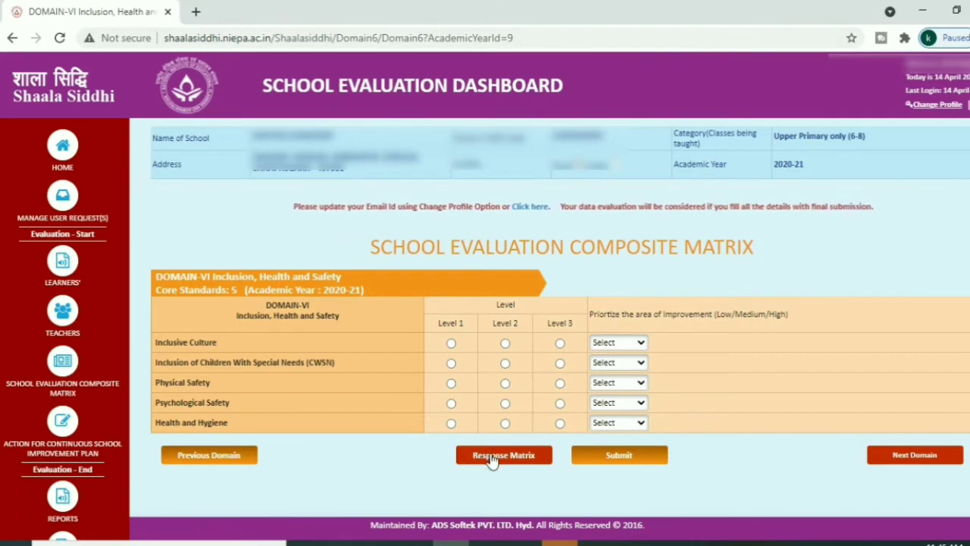
# Step: Rate all five Domain-VI Inclusion, Health and Safety standards at Level 3
pyautogui.click(560, 343)
pyautogui.click(560, 362)
pyautogui.click(559, 383)
pyautogui.click(559, 403)
pyautogui.click(560, 423)
# Step: Set the improvement priority to High for all five Domain-VI standards and submit the ratings
pyautogui.click(619, 343)
pyautogui.click(606, 390)
pyautogui.click(618, 362)
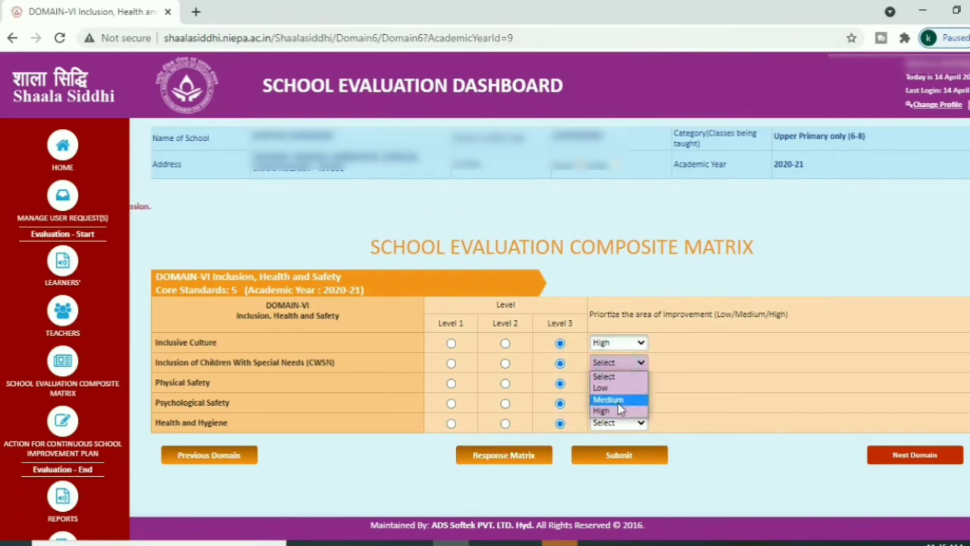
pyautogui.click(620, 410)
pyautogui.click(619, 383)
pyautogui.click(610, 432)
pyautogui.click(619, 403)
pyautogui.click(611, 451)
pyautogui.click(618, 423)
pyautogui.click(604, 470)
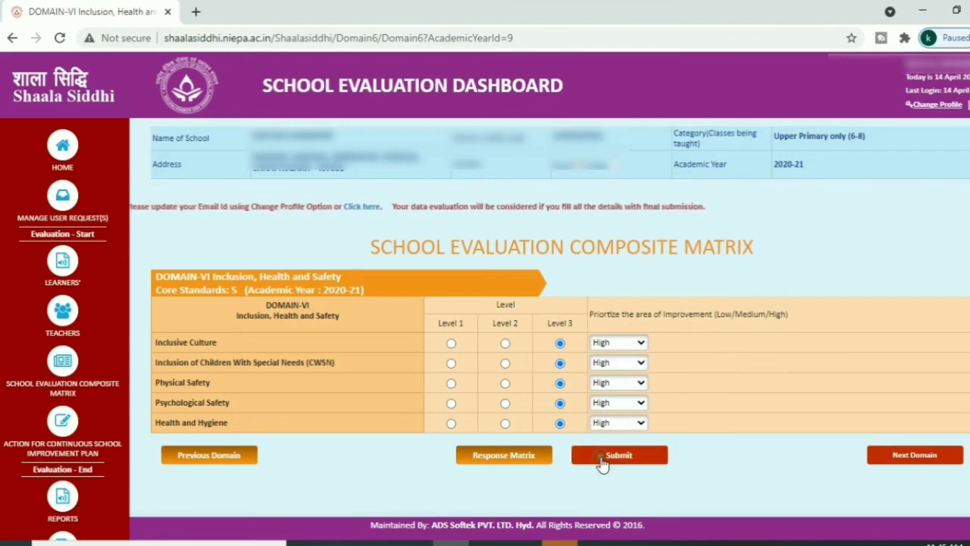
pyautogui.click(603, 459)
# Step: Move on to Domain-VII Productive Community Participation and rate Role in School Improvement at Level 2 and the other four standards at Level 3
pyautogui.click(905, 461)
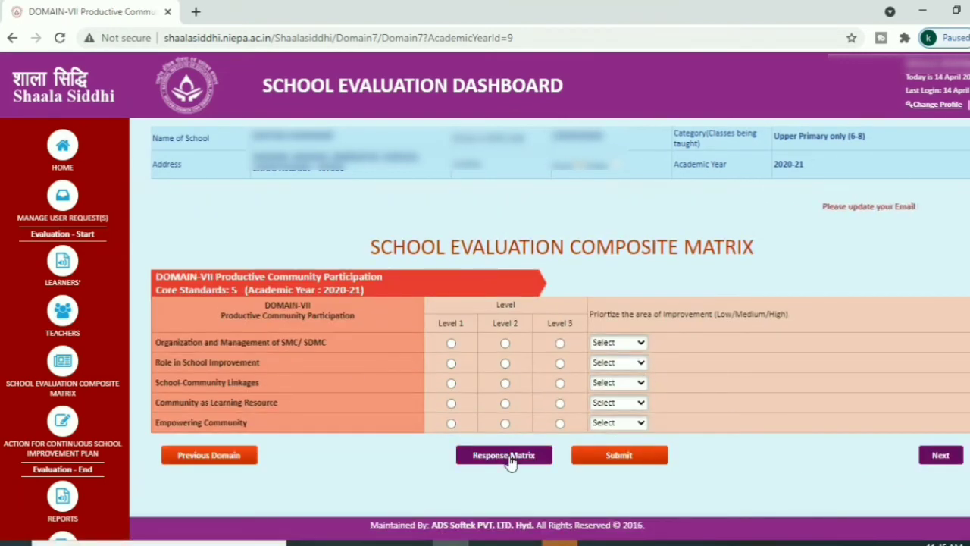
pyautogui.click(505, 363)
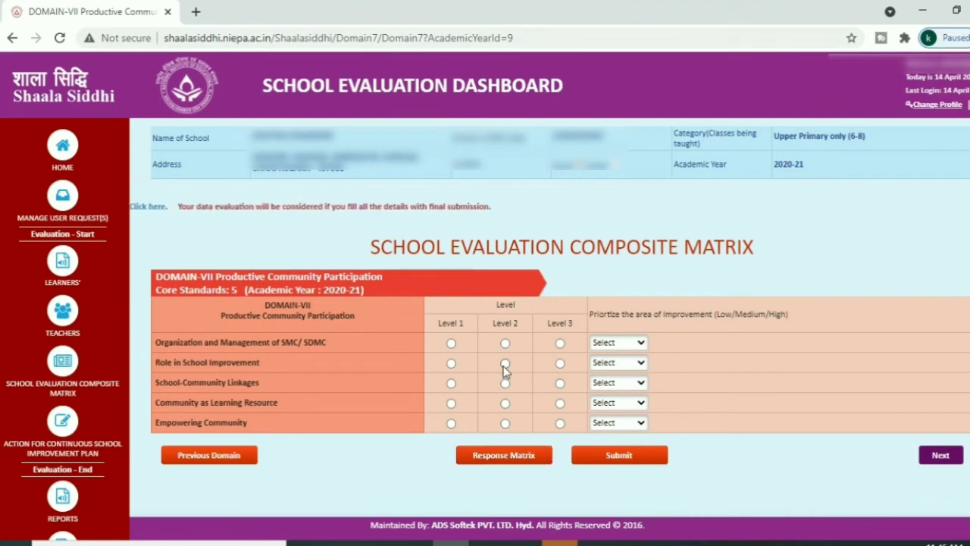
pyautogui.click(559, 343)
pyautogui.click(560, 383)
pyautogui.click(559, 403)
pyautogui.click(560, 423)
# Step: Set the priority to Medium for Role in School Improvement and High for the other four Domain-VII standards, and submit the ratings
pyautogui.click(619, 343)
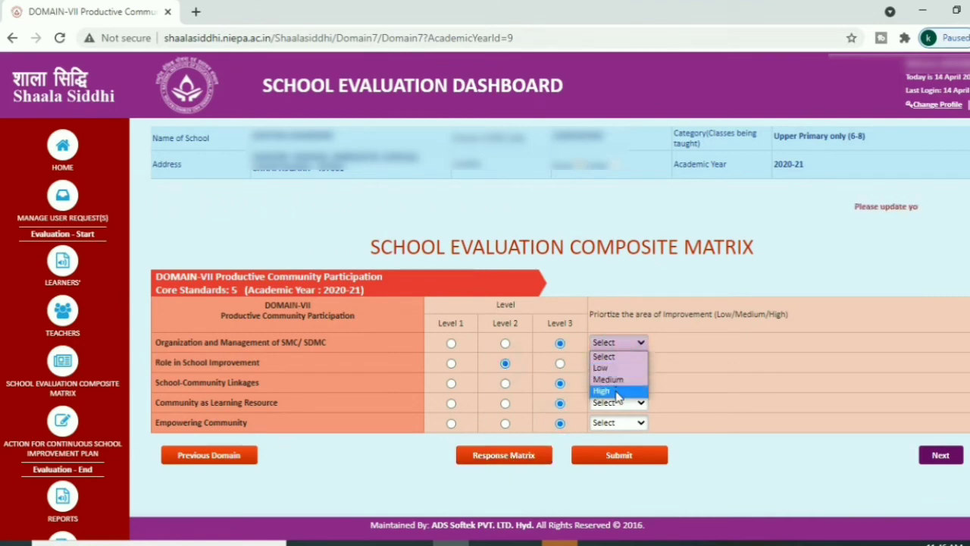
pyautogui.click(616, 391)
pyautogui.click(618, 383)
pyautogui.click(616, 430)
pyautogui.click(619, 403)
pyautogui.click(617, 451)
pyautogui.click(610, 435)
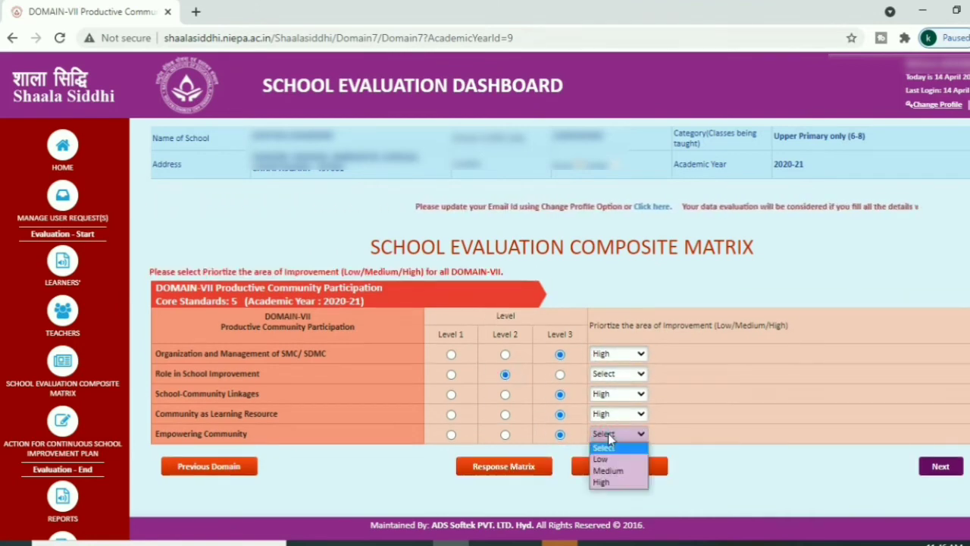
pyautogui.click(602, 482)
pyautogui.click(618, 374)
pyautogui.click(609, 410)
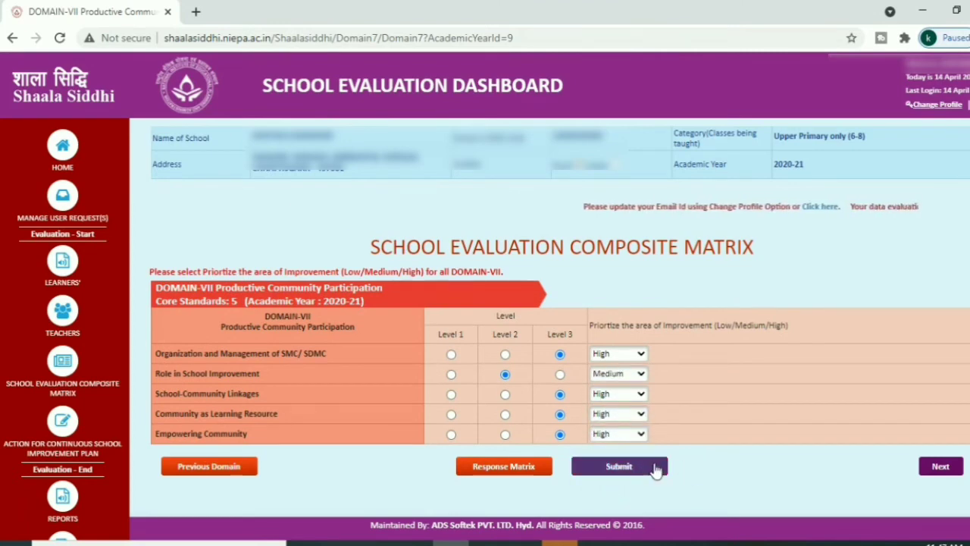
pyautogui.click(656, 469)
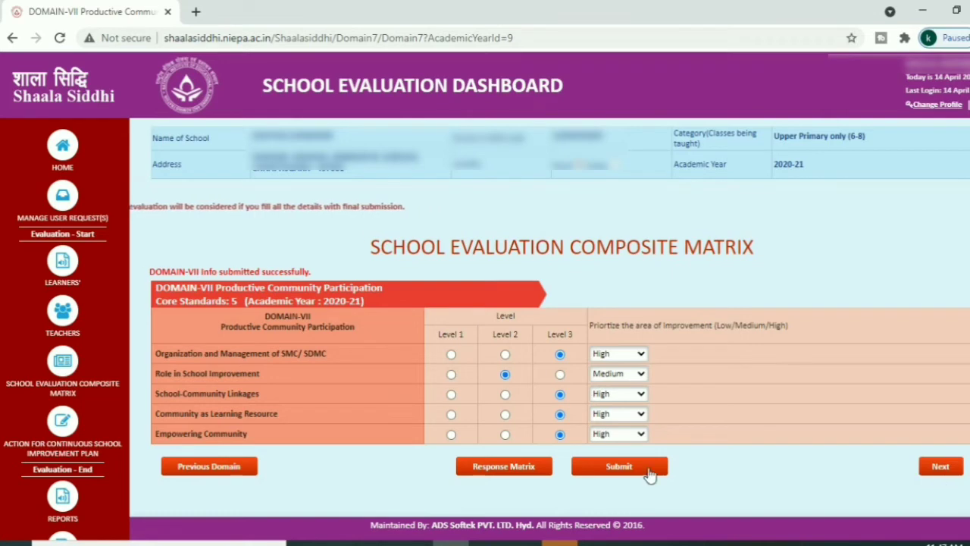
# Step: Open the Action for Continuous School Improvement Plan form for 2020-21
pyautogui.moveTo(12, 385)
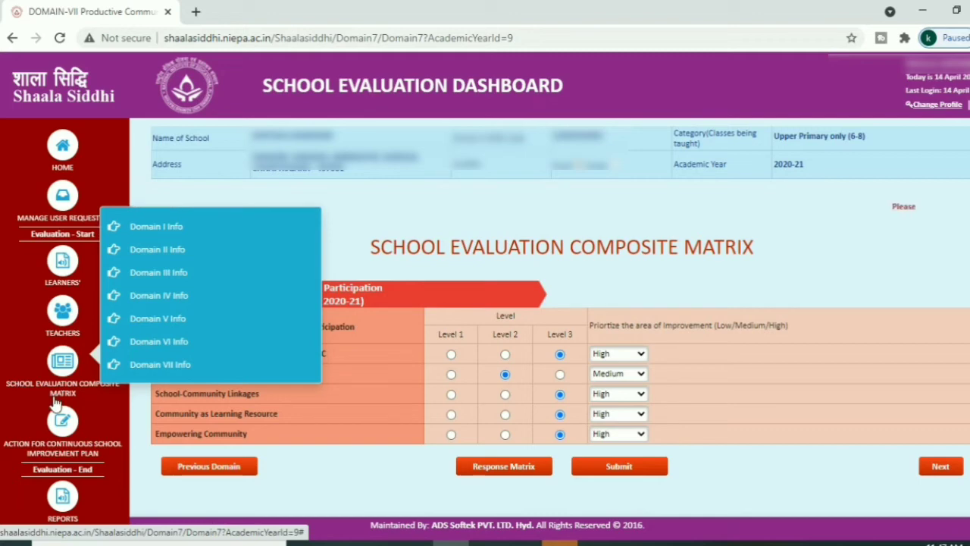
pyautogui.click(54, 450)
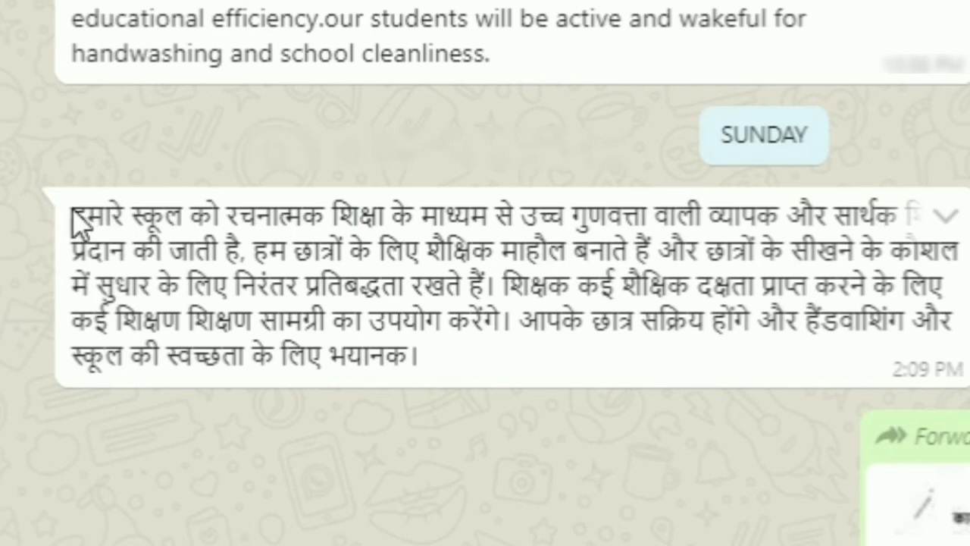
# Step: Copy the Hindi mission text from the WhatsApp chat into Google Translate for translation into English
pyautogui.moveTo(73, 211); pyautogui.dragTo(418, 346)
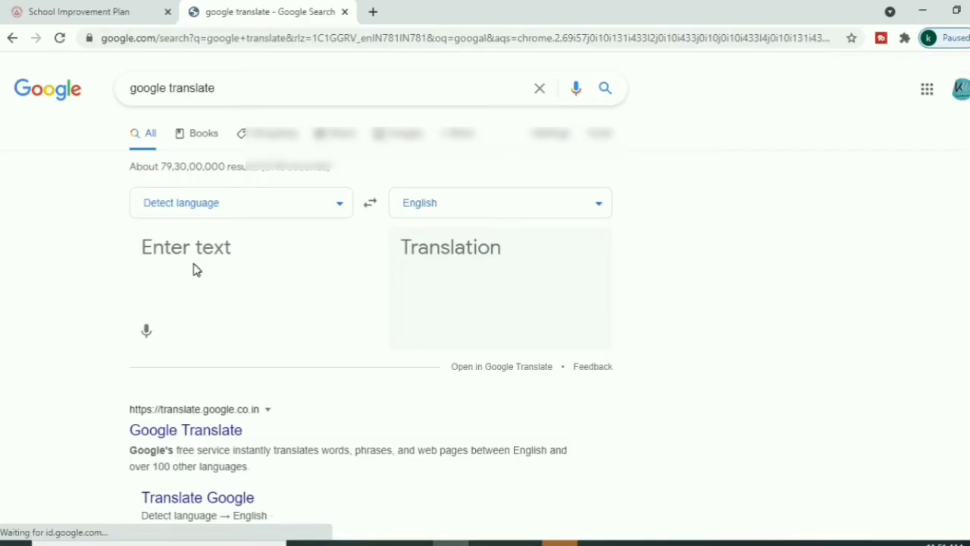
pyautogui.click(206, 256)
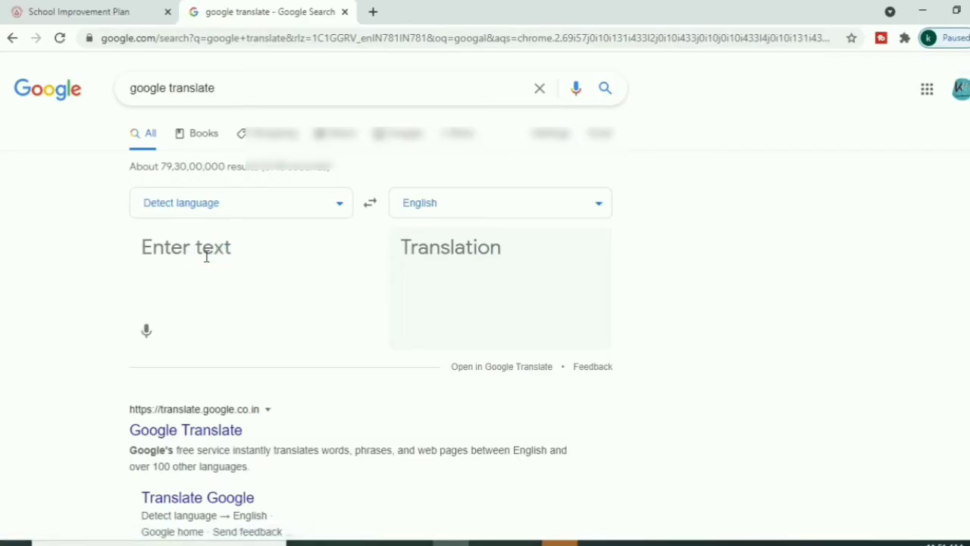
pyautogui.hotkey('ctrl', 'v')
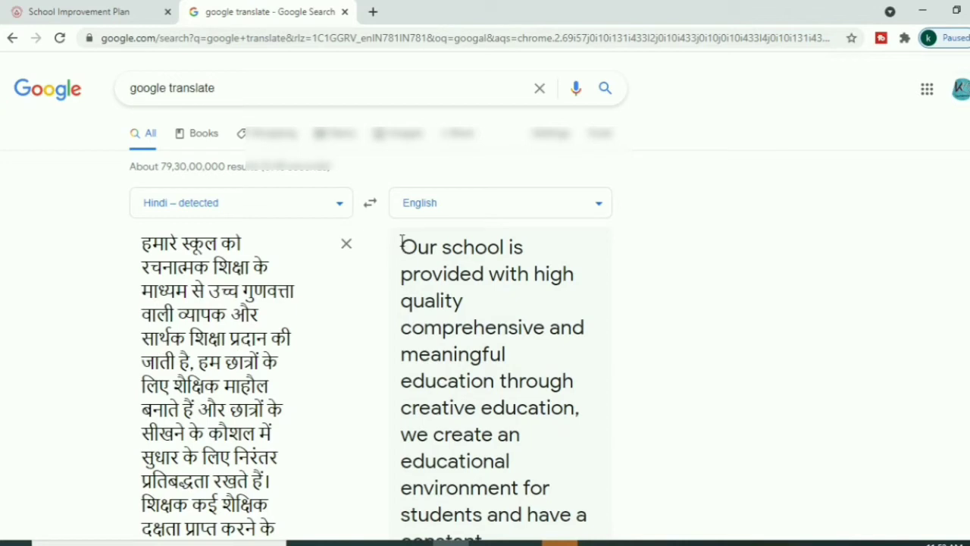
# Step: Copy the English translation into the improvement plan's Mission Statement on the school dashboard, shortened to end at "Your students will be active"
pyautogui.moveTo(398, 244); pyautogui.dragTo(533, 464)
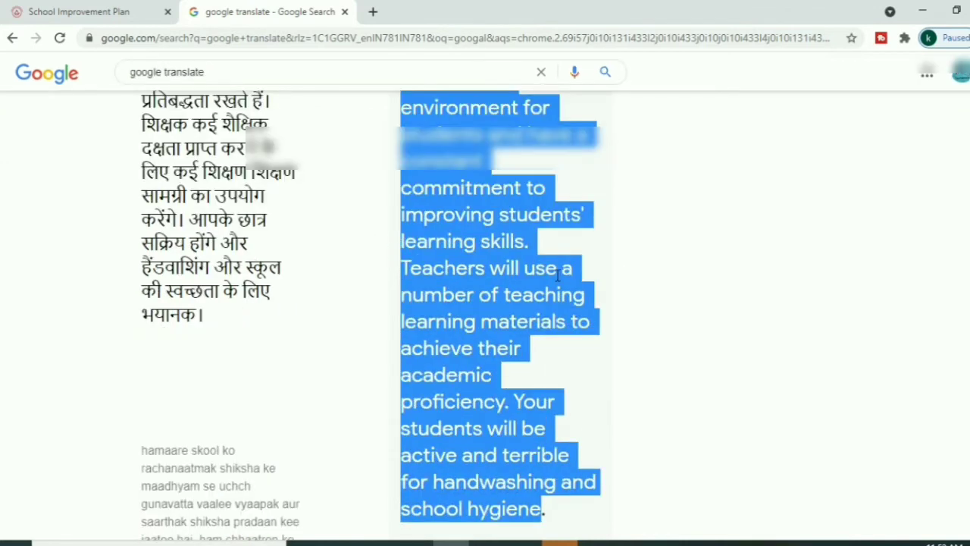
pyautogui.rightClick(557, 276)
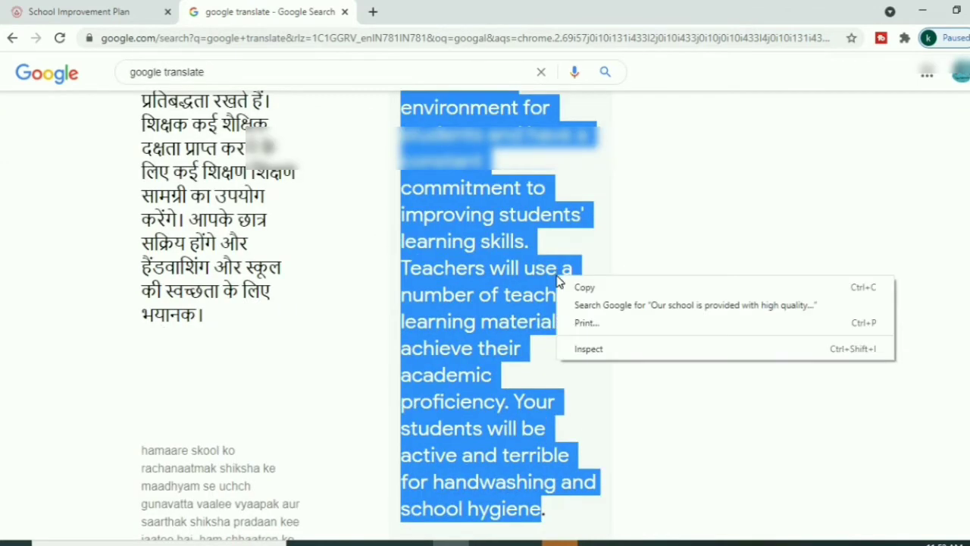
pyautogui.click(579, 288)
pyautogui.click(451, 543)
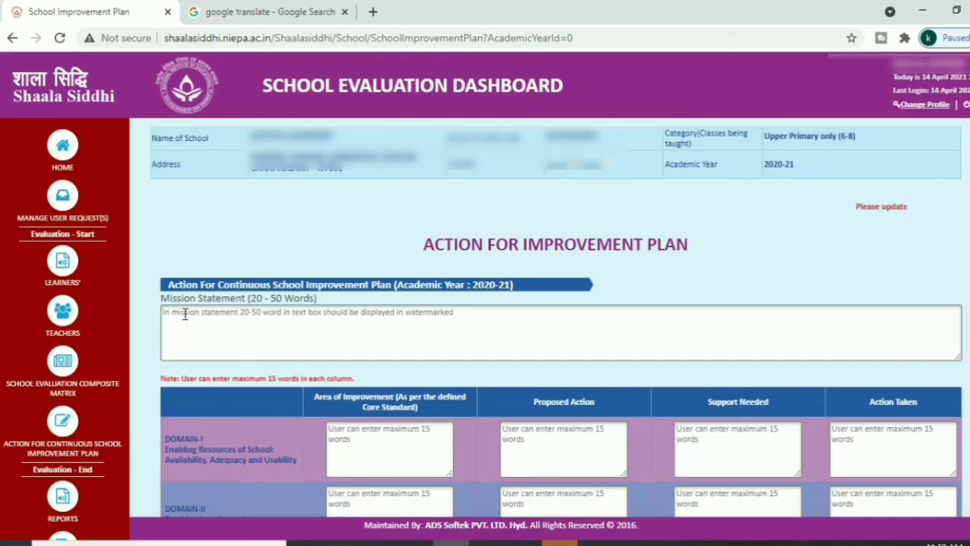
pyautogui.click(183, 313)
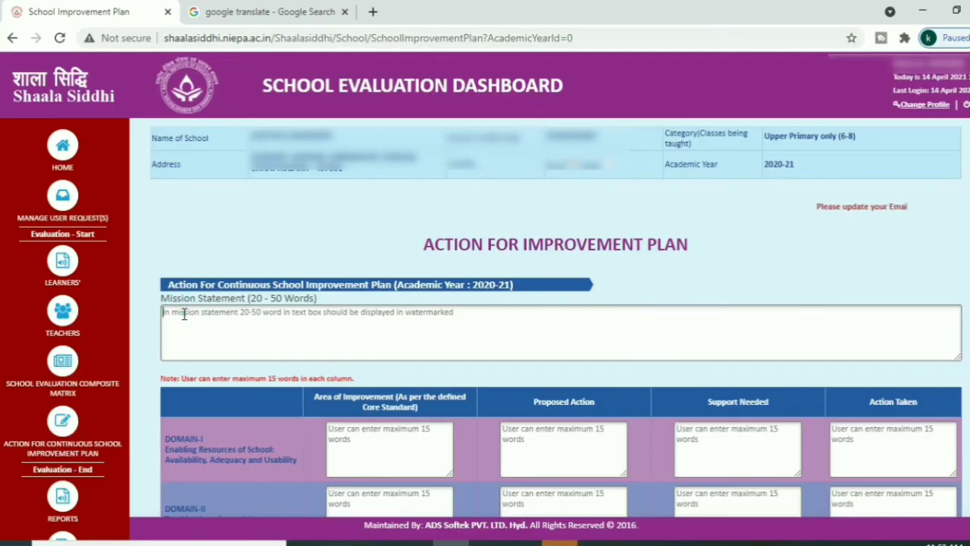
pyautogui.hotkey('ctrl', 'v')
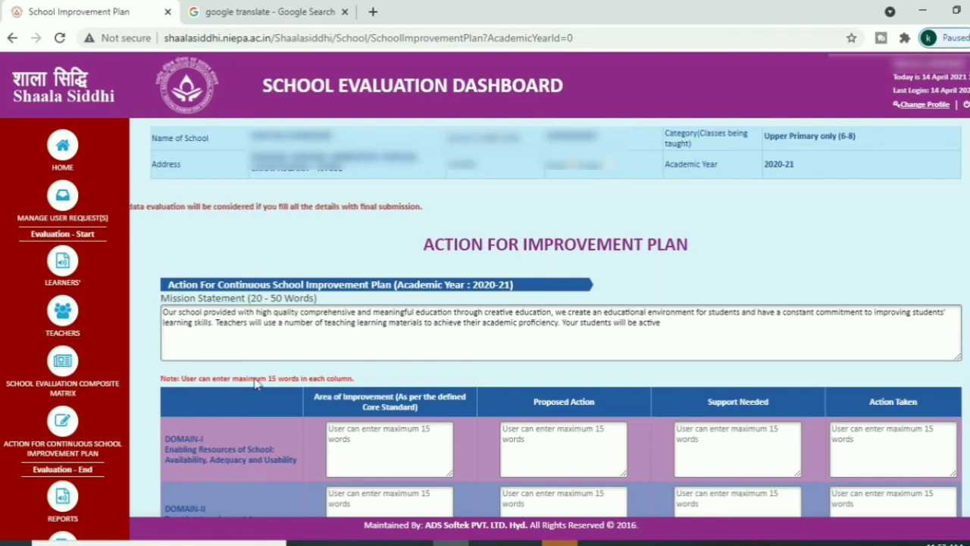
pyautogui.scroll(-2, 352, 418)
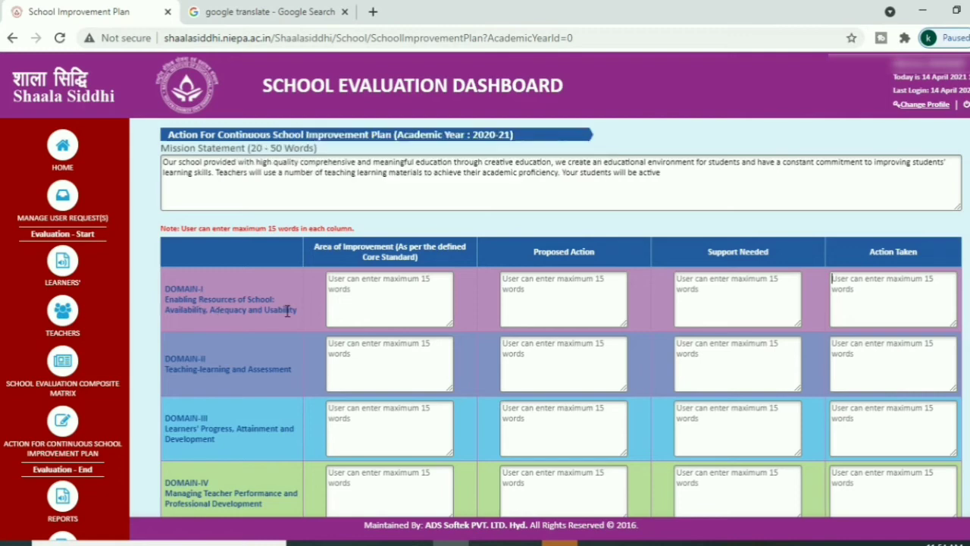
# Step: Switch to Google Translate and clear the previous mission text from the translation box
pyautogui.moveTo(164, 298); pyautogui.dragTo(269, 315)
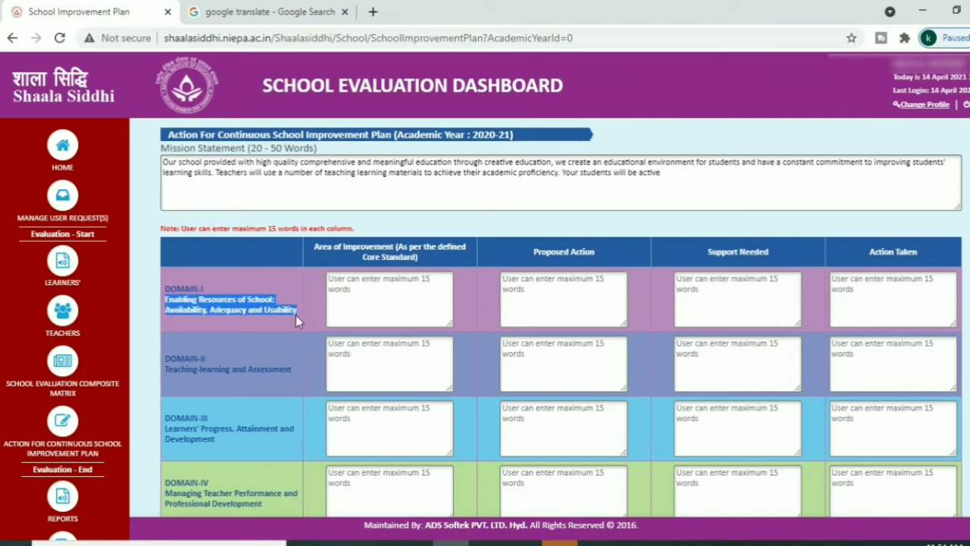
pyautogui.click(266, 12)
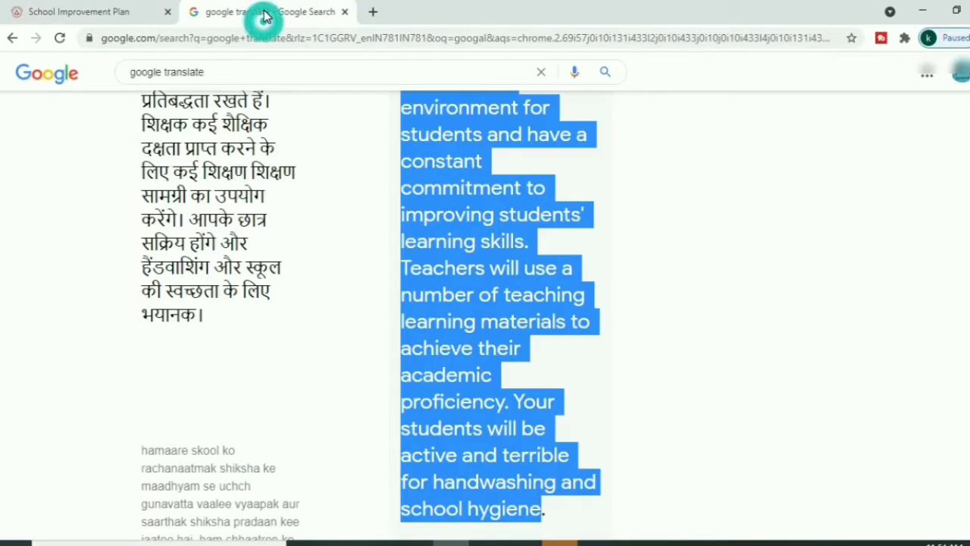
pyautogui.click(292, 134)
pyautogui.hotkey('ctrl', 'a')
pyautogui.hotkey('ctrl', 'v')
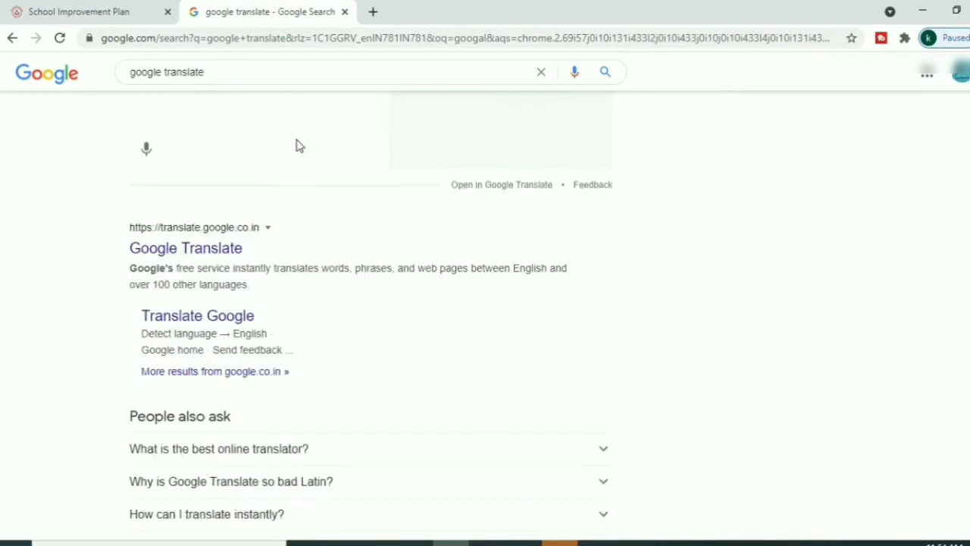
pyautogui.scroll(3, 318, 190)
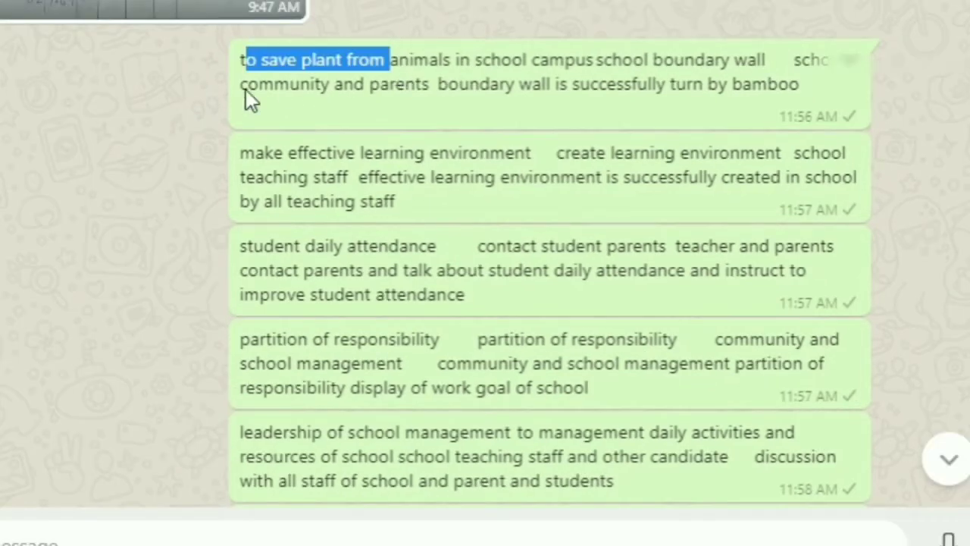
# Step: Copy the Domain-I entries from the WhatsApp chat, including support "school community and parents" and action "boundary wall is successfully turn by bambo", into the plan
pyautogui.click(222, 79)
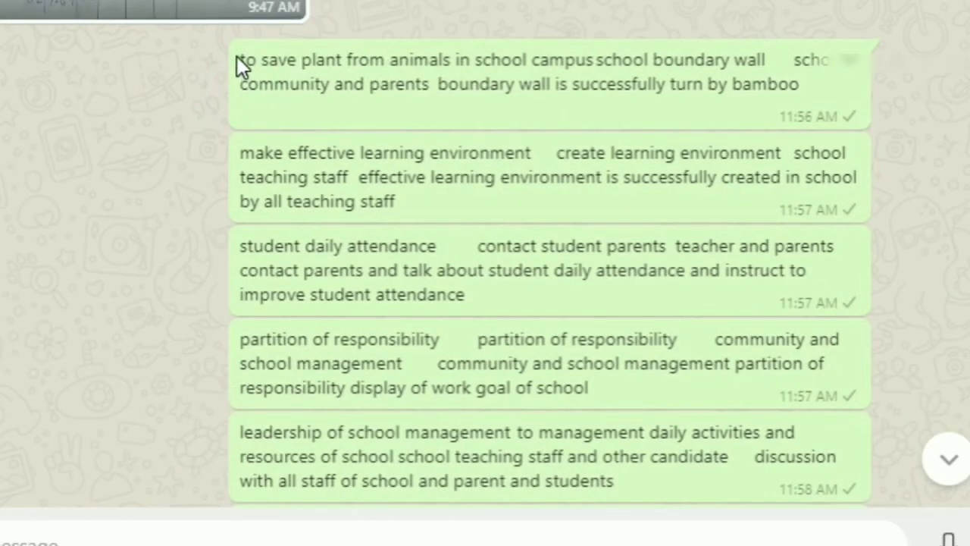
pyautogui.moveTo(237, 59); pyautogui.dragTo(288, 62)
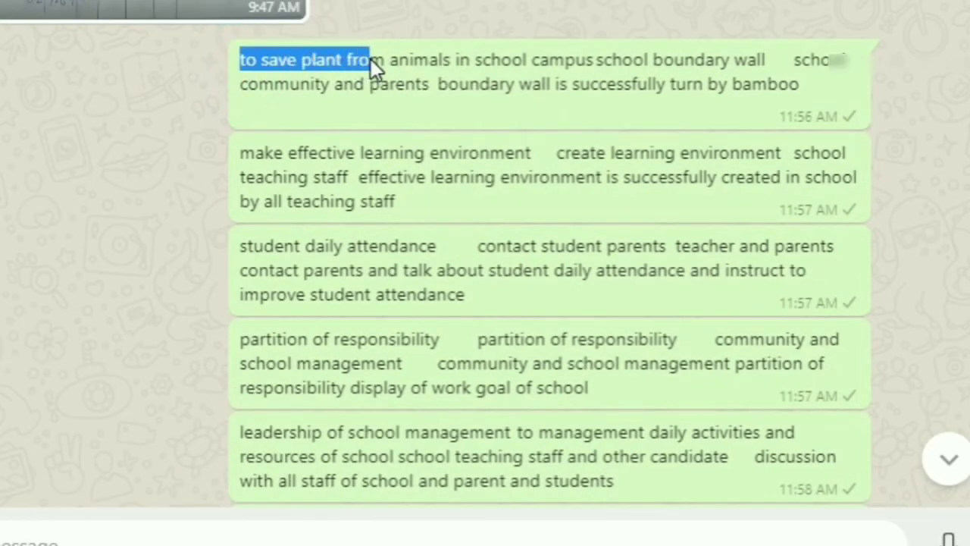
pyautogui.moveTo(429, 60); pyautogui.dragTo(465, 59)
pyautogui.moveTo(792, 59); pyautogui.dragTo(404, 86)
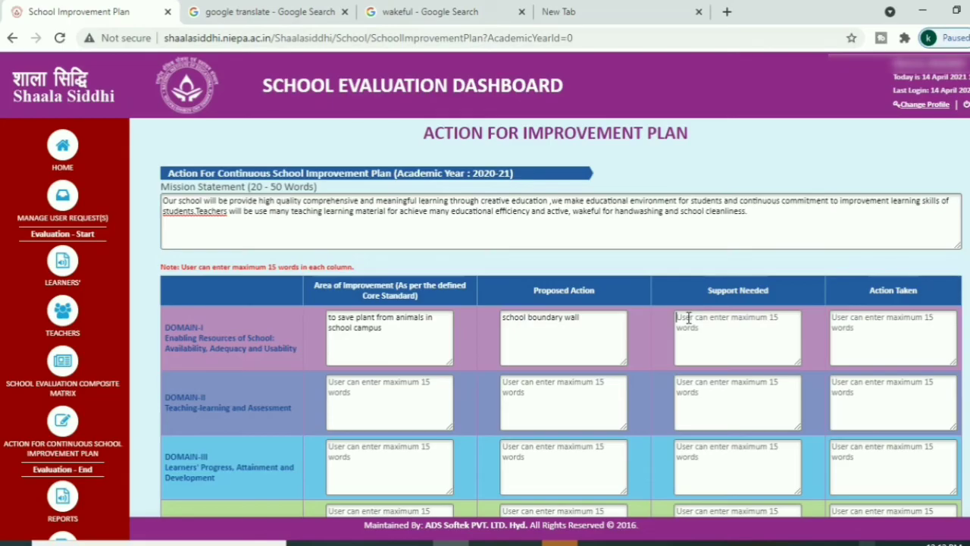
pyautogui.hotkey('ctrl', 'v')
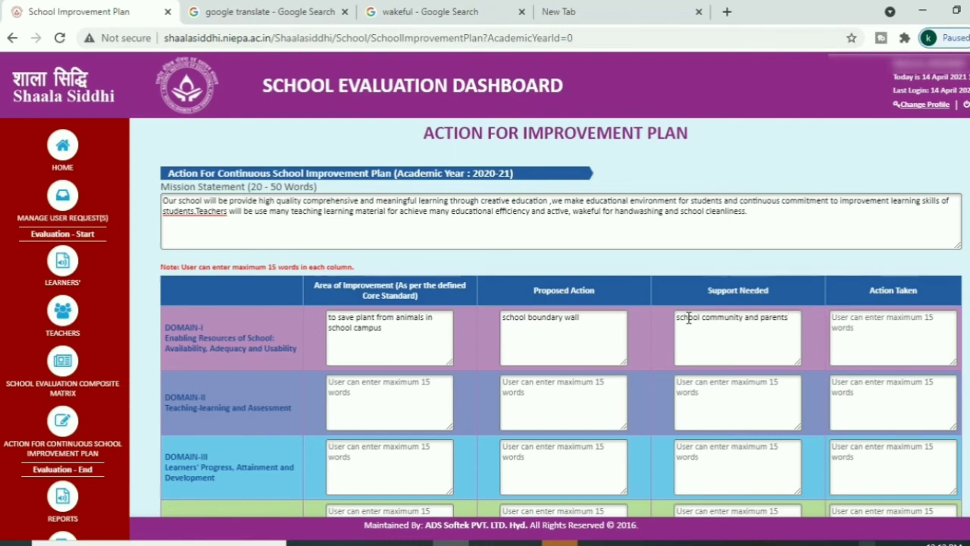
pyautogui.click(865, 330)
pyautogui.hotkey('ctrl', 'v')
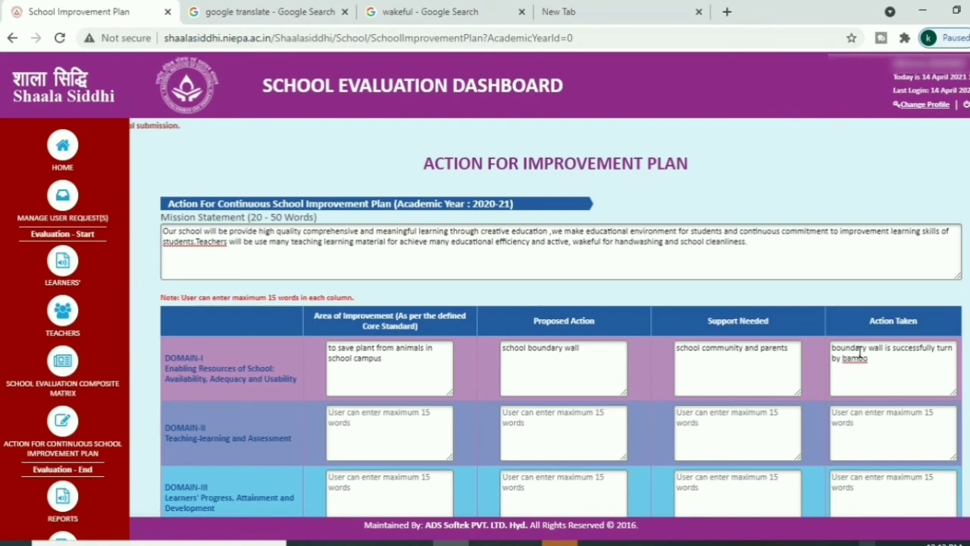
# Step: Submit the completed school improvement plan covering Domains I to VII
pyautogui.scroll(-1, 434, 358)
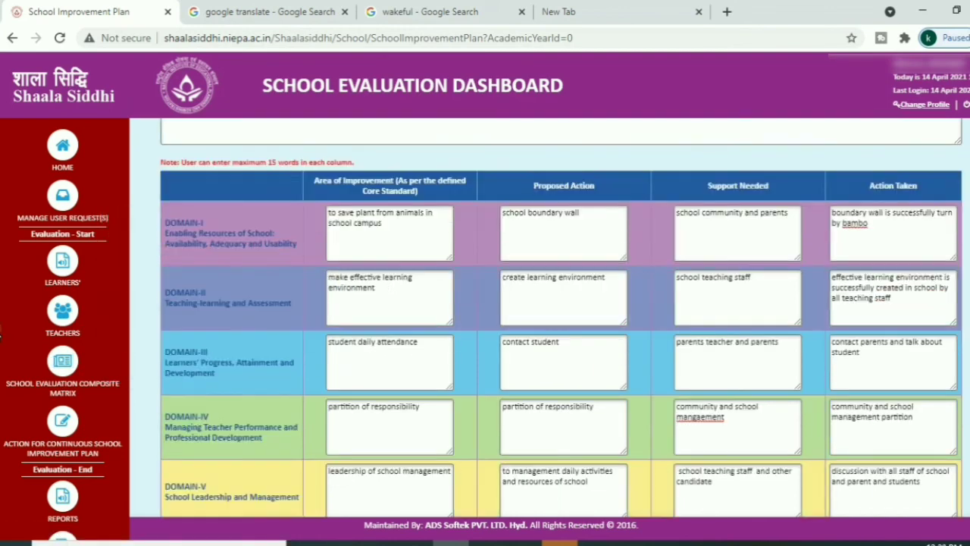
pyautogui.scroll(-1, 2, 333)
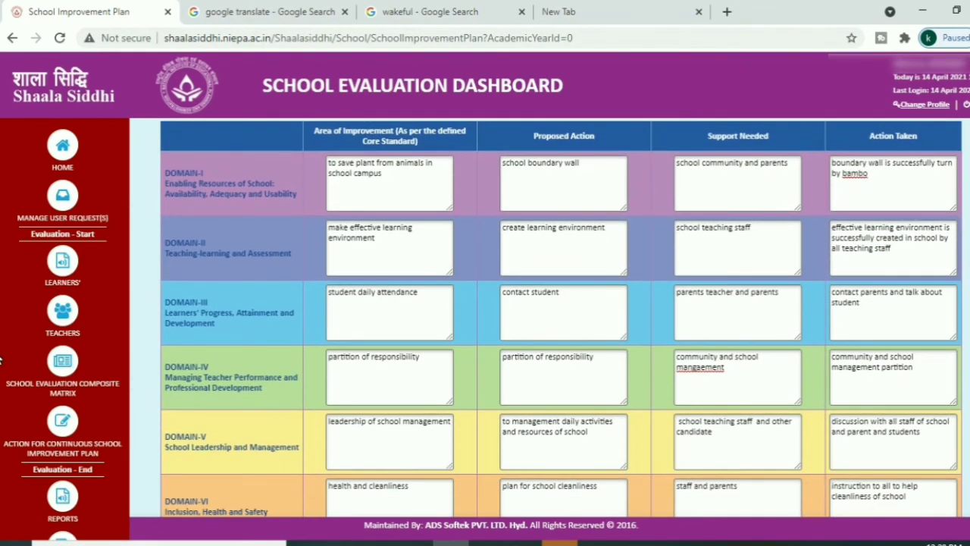
pyautogui.scroll(-1, 1, 365)
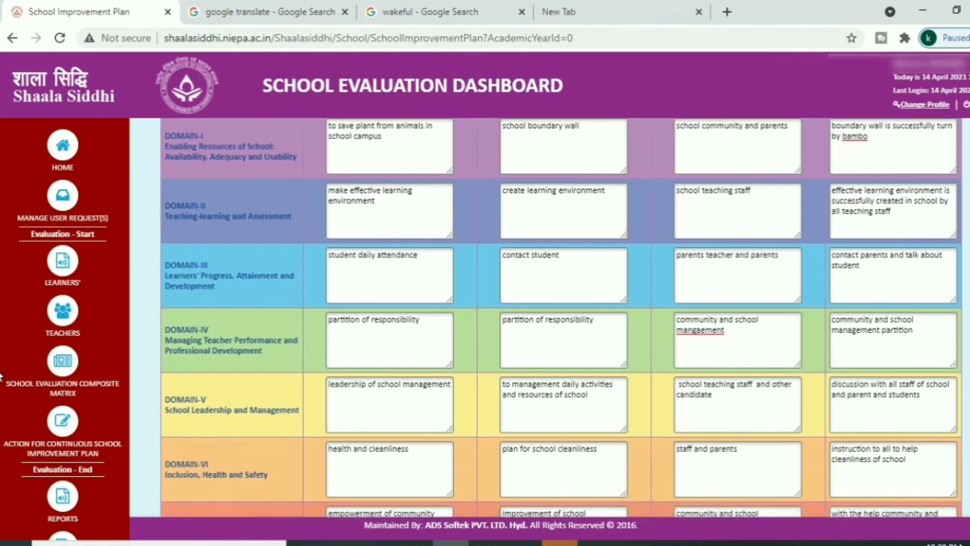
pyautogui.scroll(-3, 2, 377)
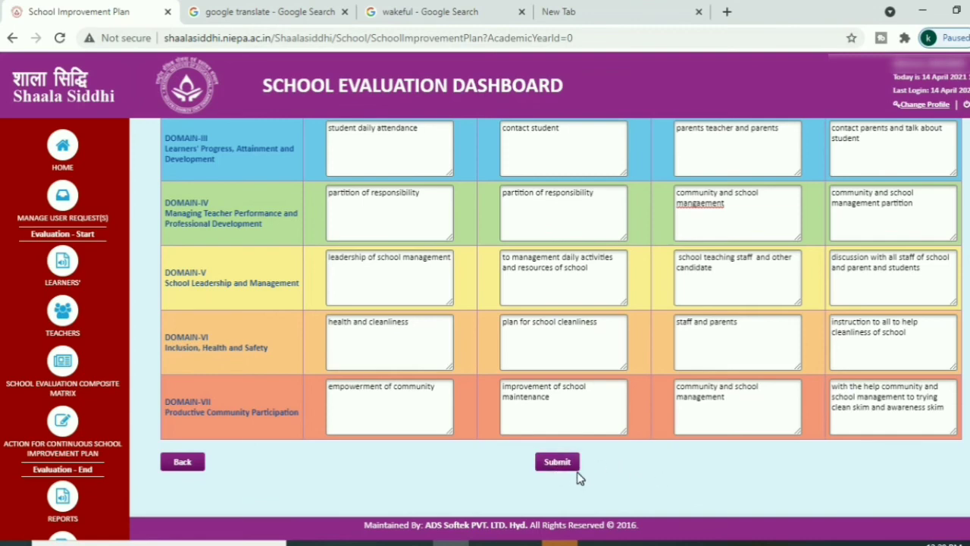
pyautogui.click(558, 462)
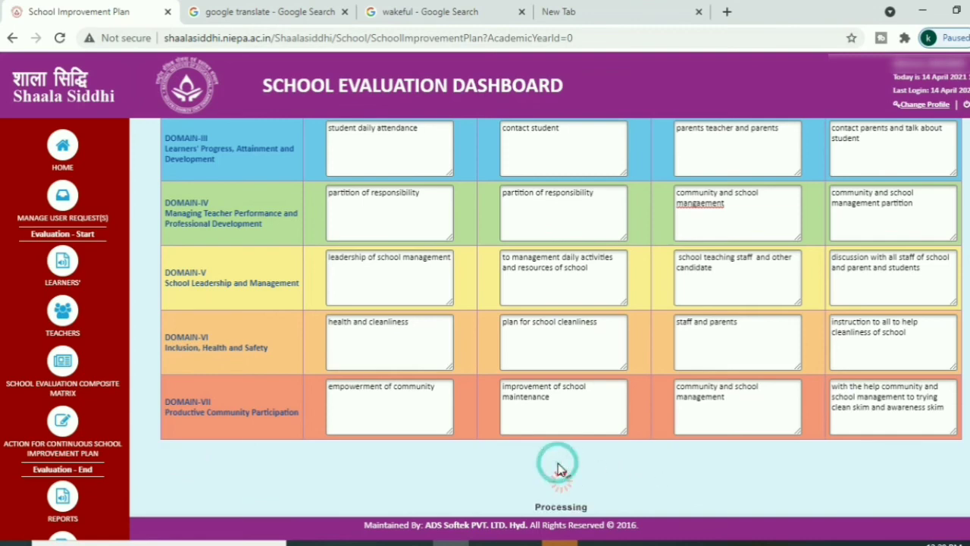
# Step: Review the saved improvement plan and accept the Terms & Conditions under Final Submission
pyautogui.scroll(2, 953, 275)
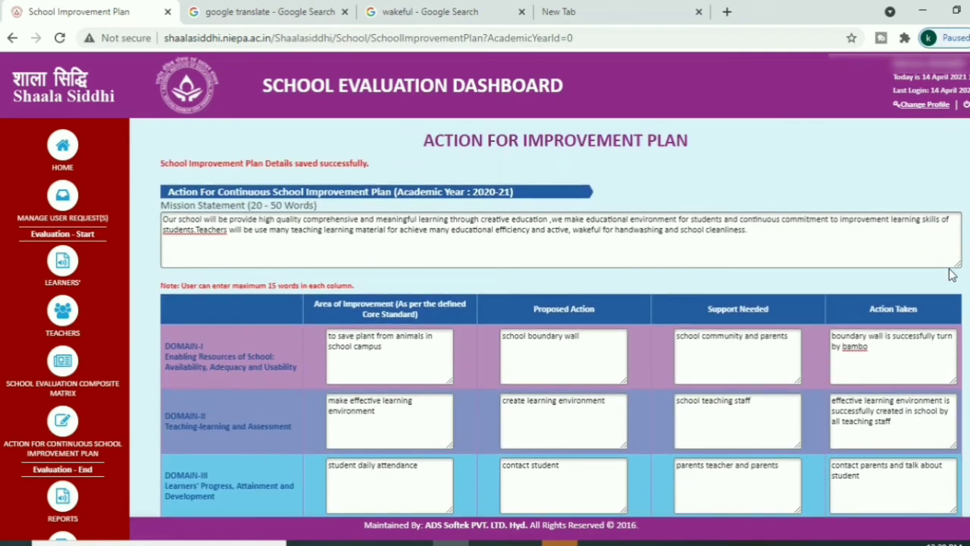
pyautogui.scroll(-5, 910, 274)
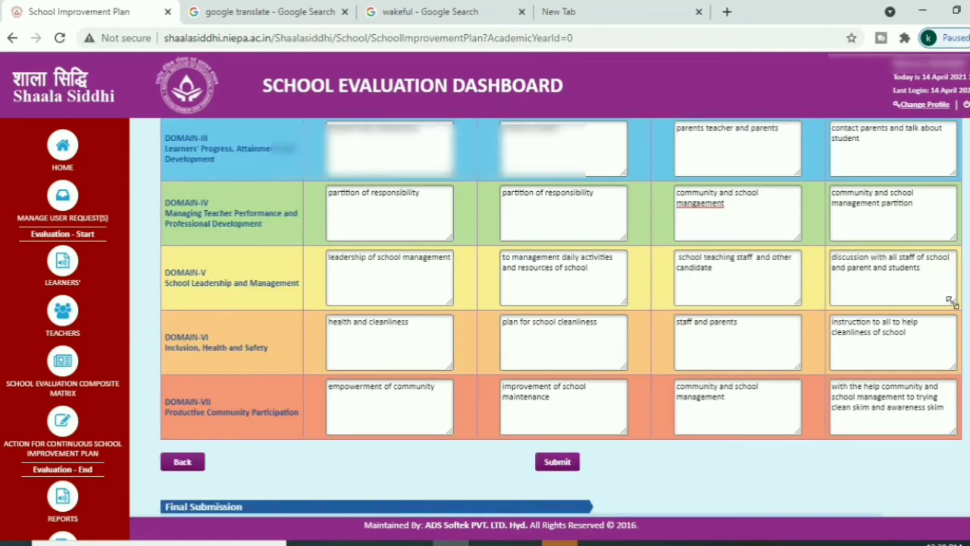
pyautogui.scroll(6, 287, 287)
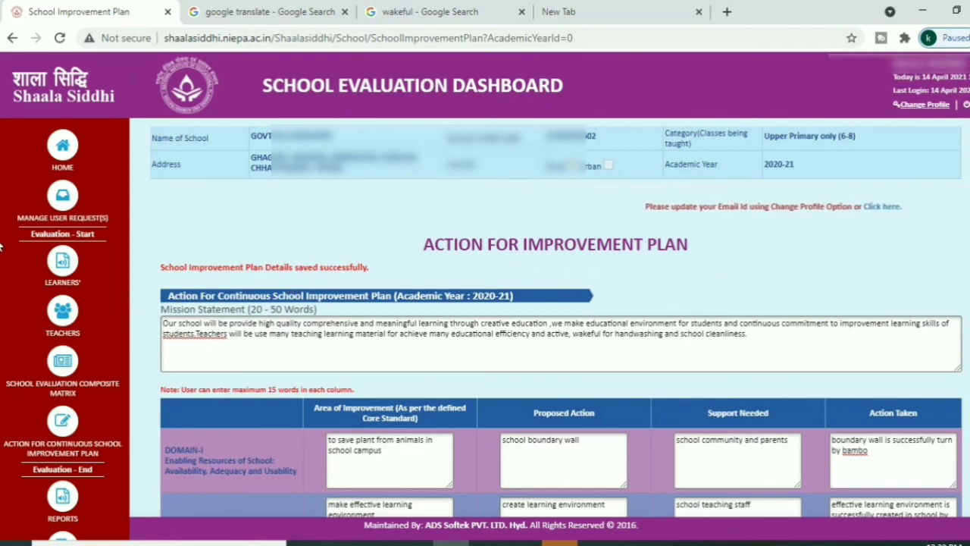
pyautogui.scroll(-4, 2, 404)
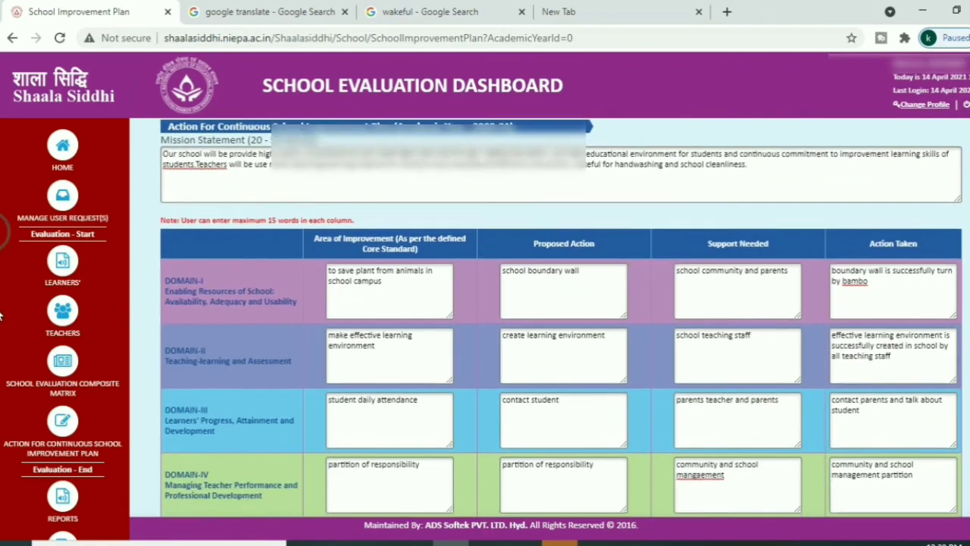
pyautogui.scroll(-3, 2, 404)
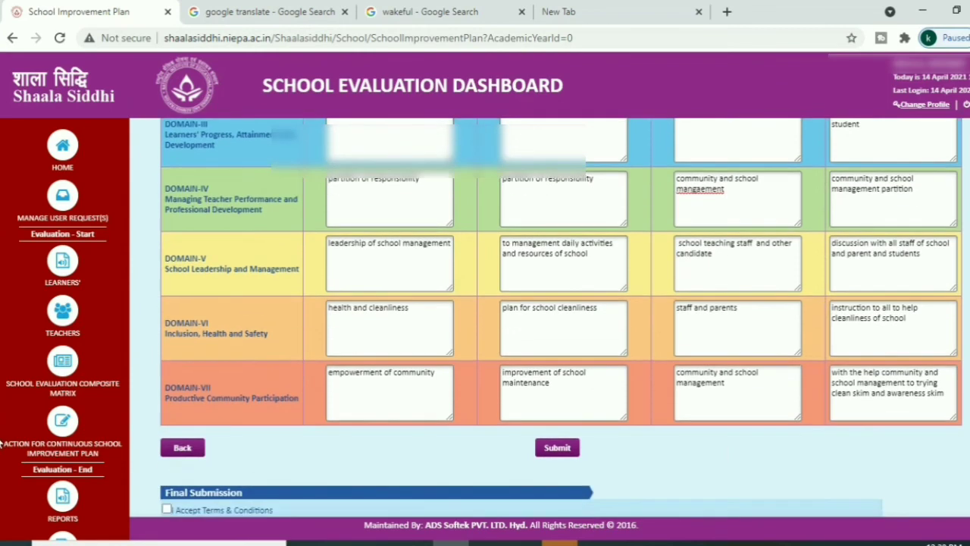
pyautogui.scroll(-1, 1, 444)
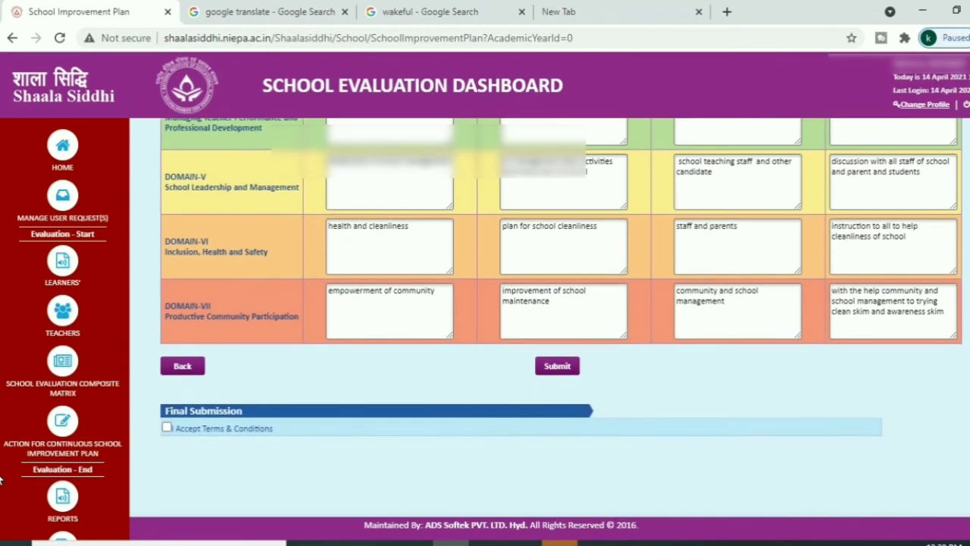
pyautogui.scroll(2, 1, 480)
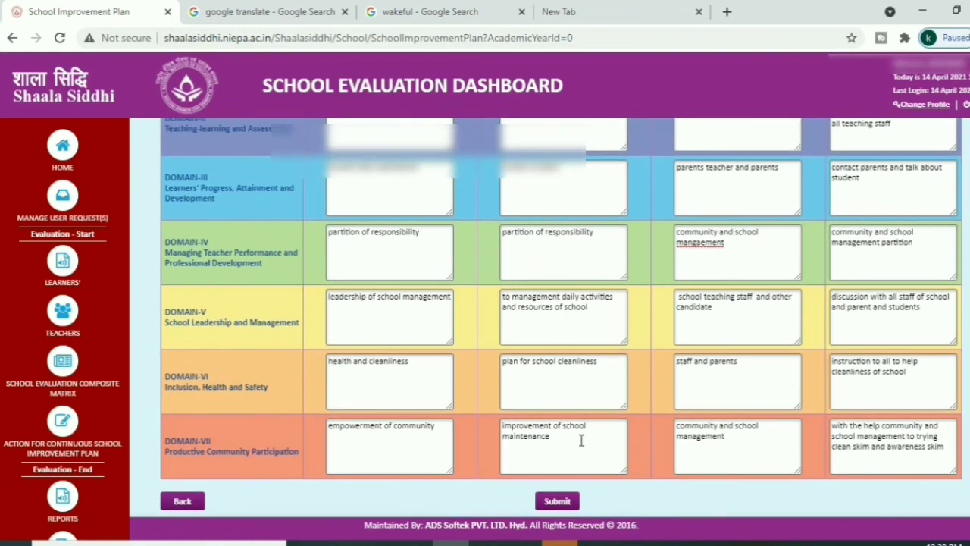
pyautogui.scroll(-2, 2, 460)
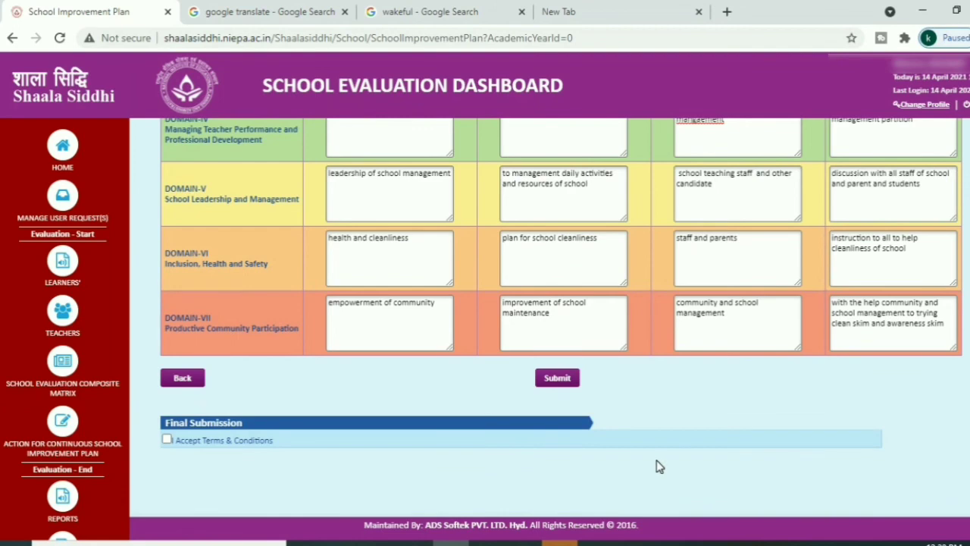
pyautogui.click(166, 440)
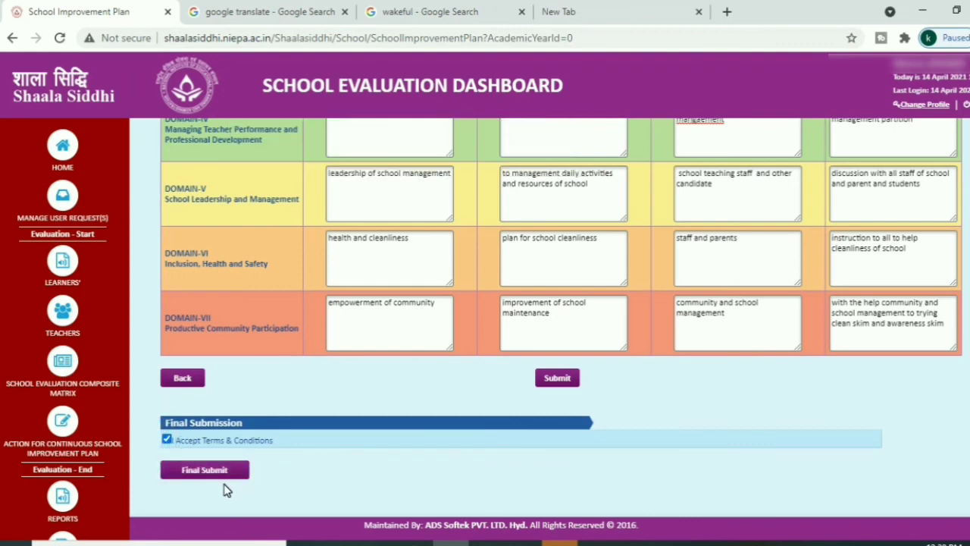
pyautogui.scroll(-1, 225, 490)
# Step: Open the Data Status Report and generate it for academic year 2020-21
pyautogui.moveTo(63, 507)
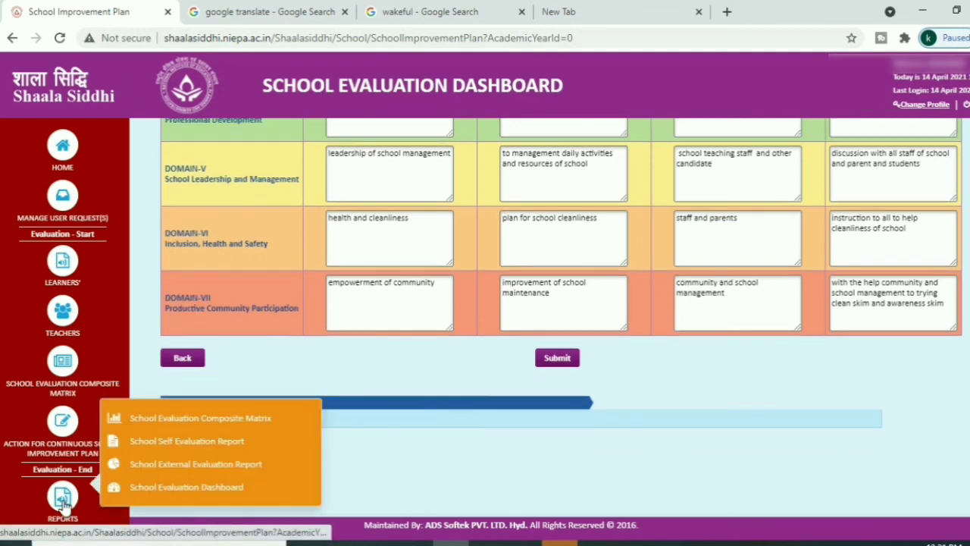
pyautogui.click(63, 503)
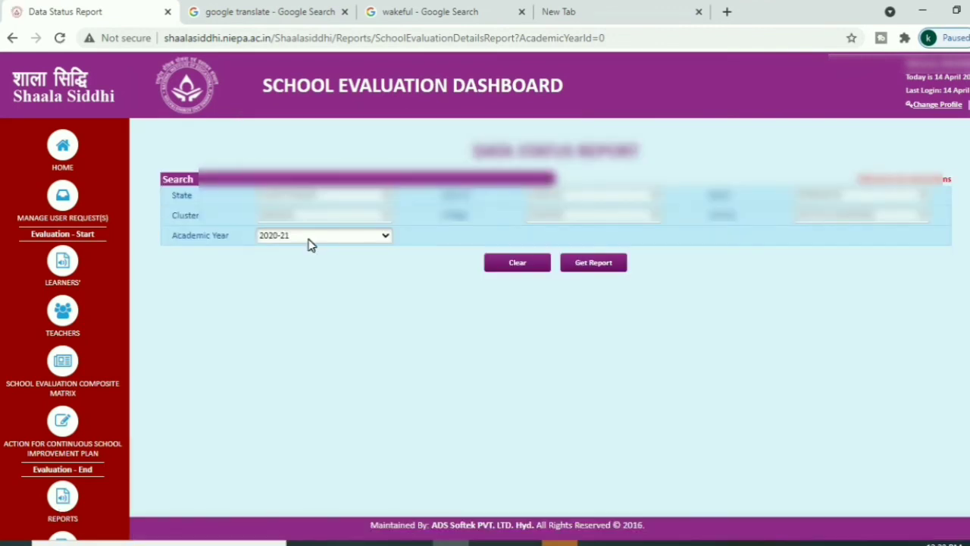
pyautogui.click(605, 267)
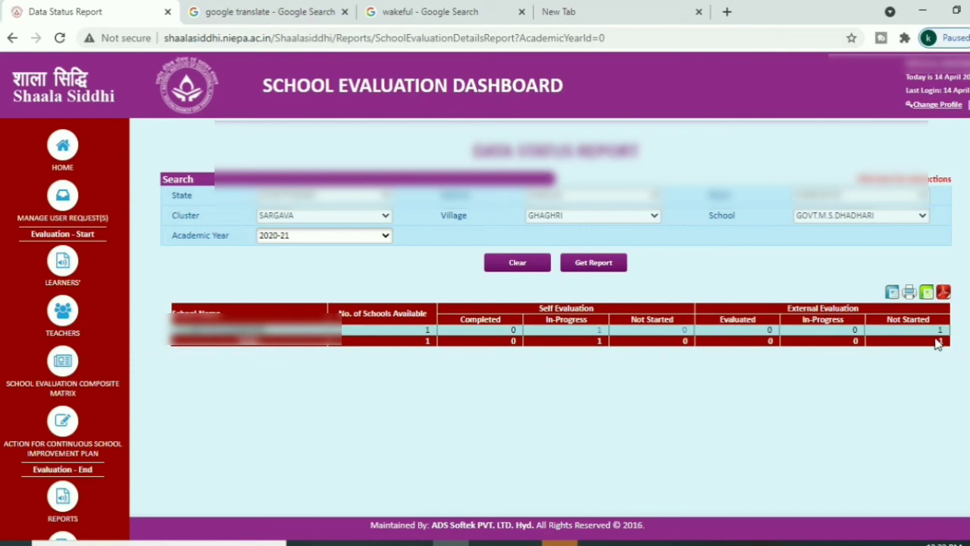
# Step: Open the 2020-21 School Evaluation Composite Matrix report and save its print version in Downloads as a PDF named "shalasiddhi 2021"
pyautogui.moveTo(158, 432)
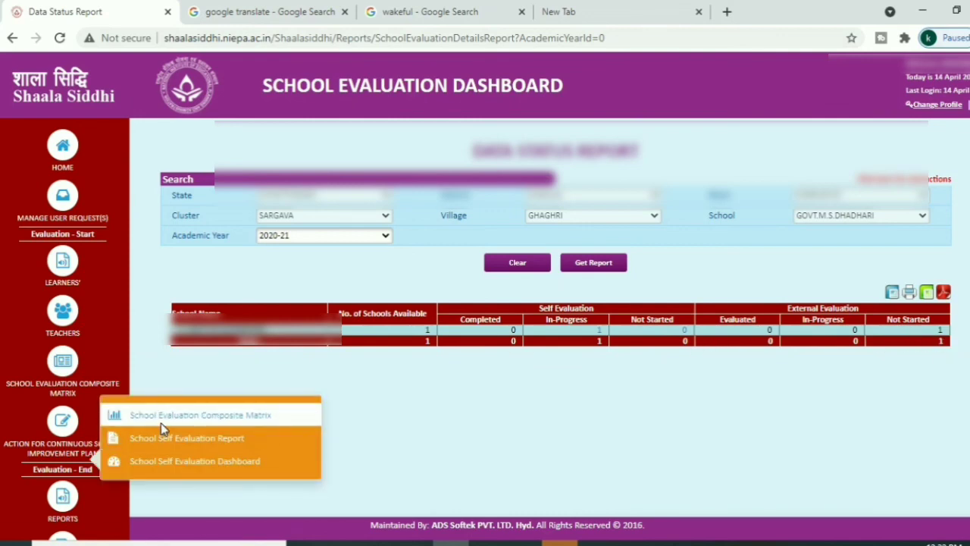
pyautogui.click(160, 425)
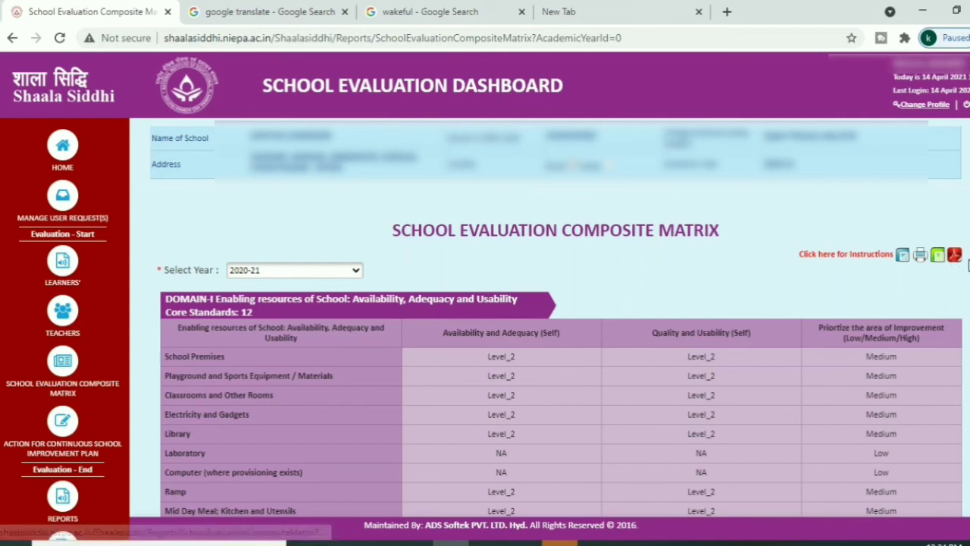
pyautogui.click(919, 258)
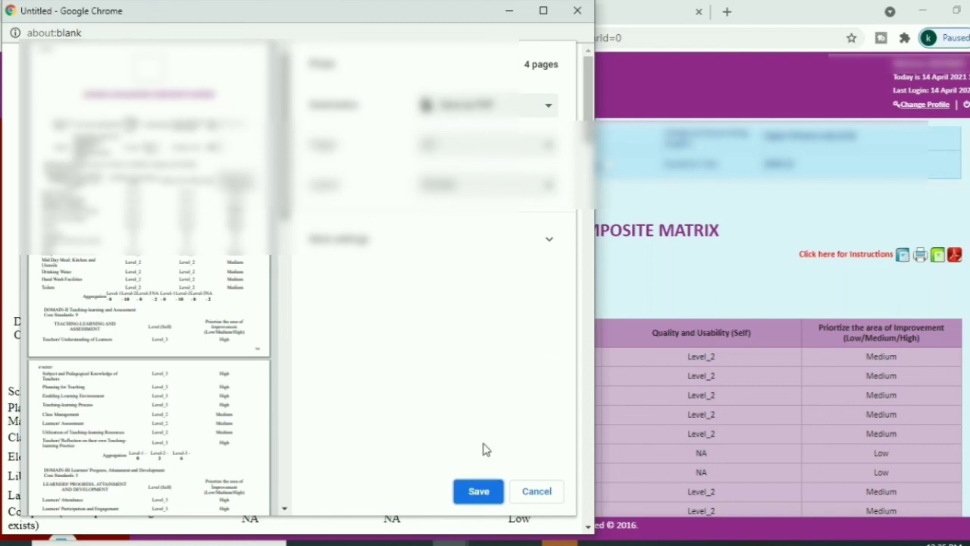
pyautogui.click(478, 491)
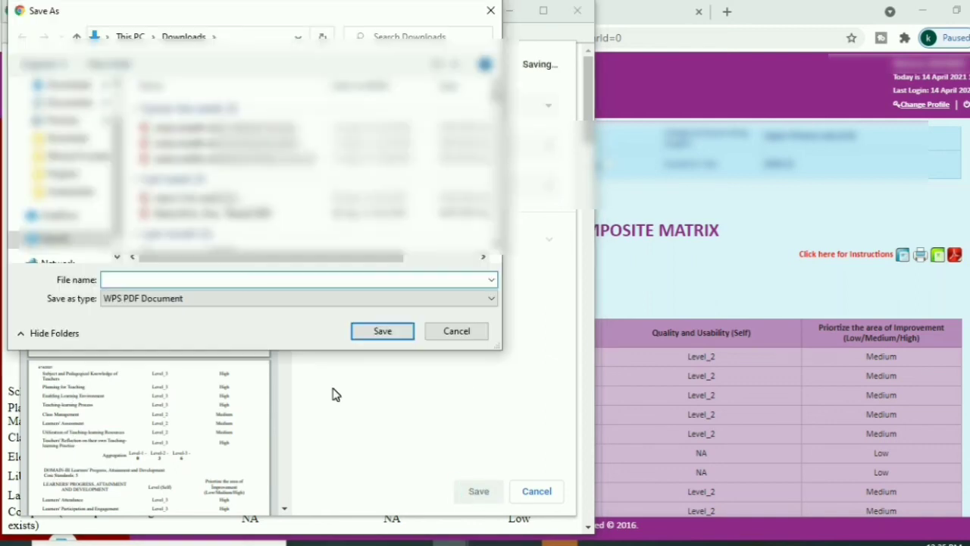
pyautogui.write('shalasiddhi 2021')
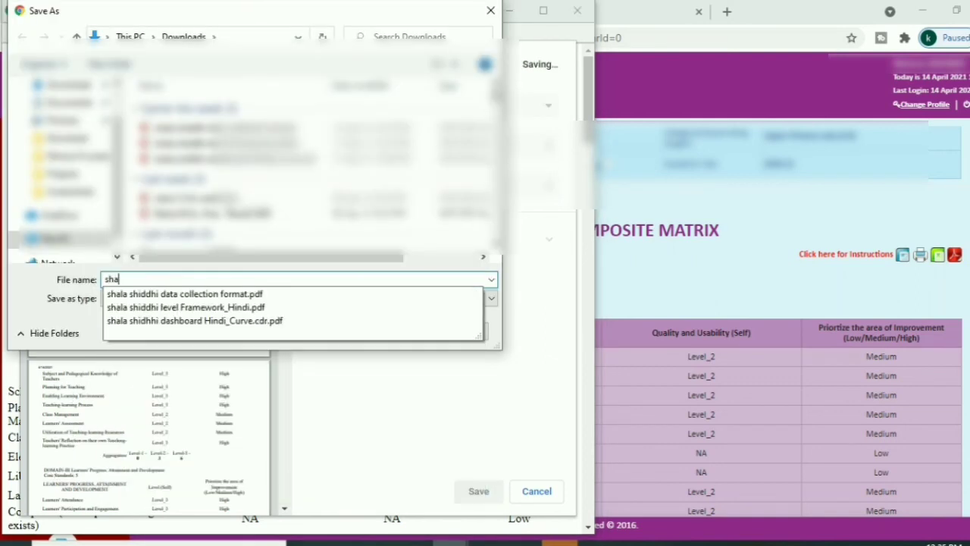
pyautogui.click(382, 331)
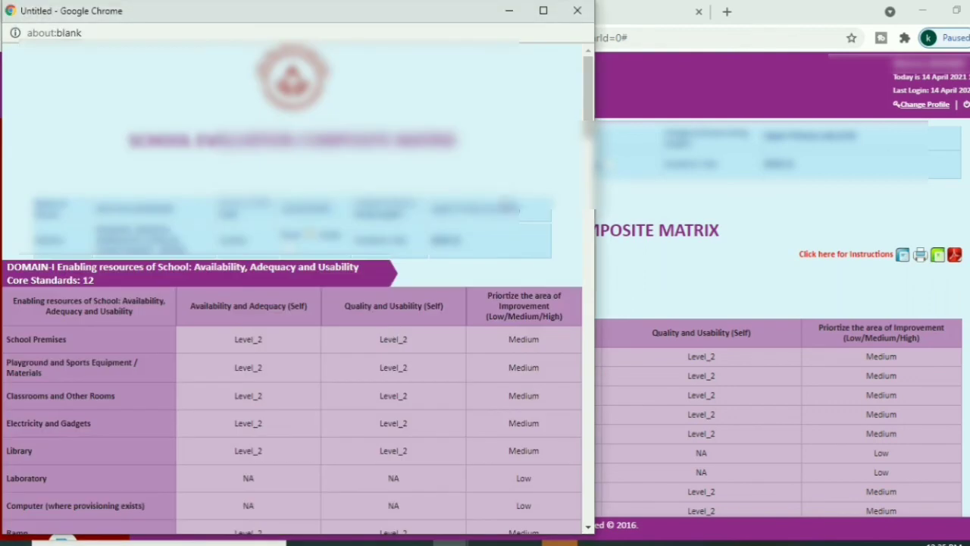
pyautogui.click(577, 11)
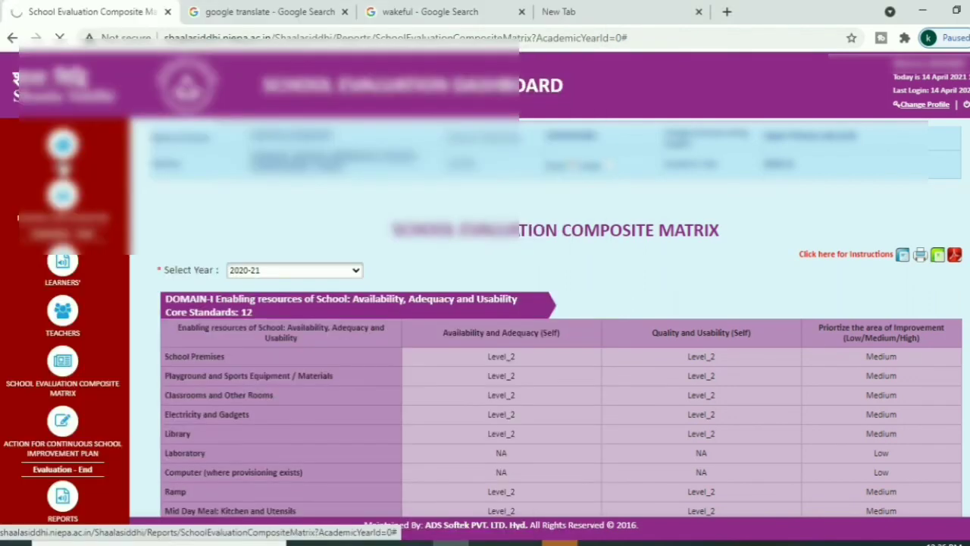